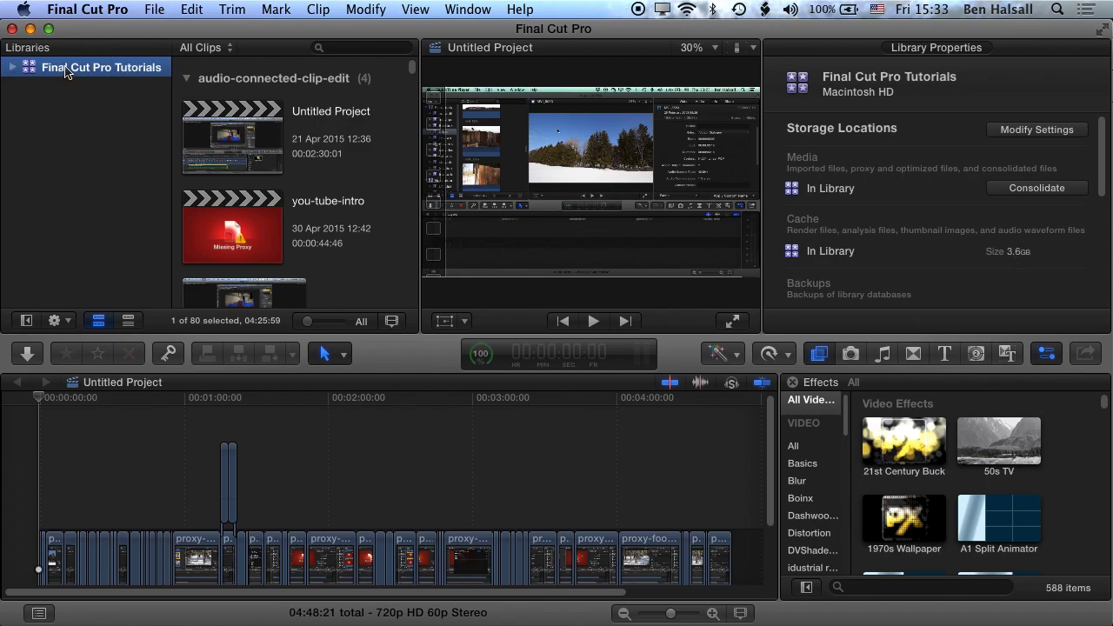
Open the Photoshop-Flipbook library from the File menu's Open Library list.
click(157, 10)
mouse_move(158, 60)
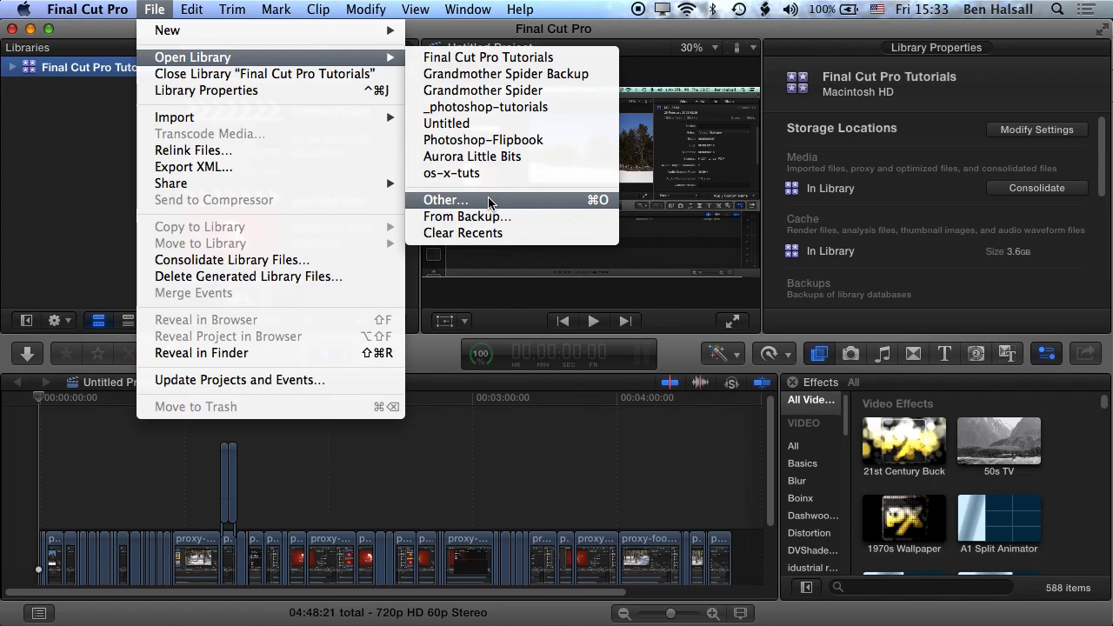
click(487, 140)
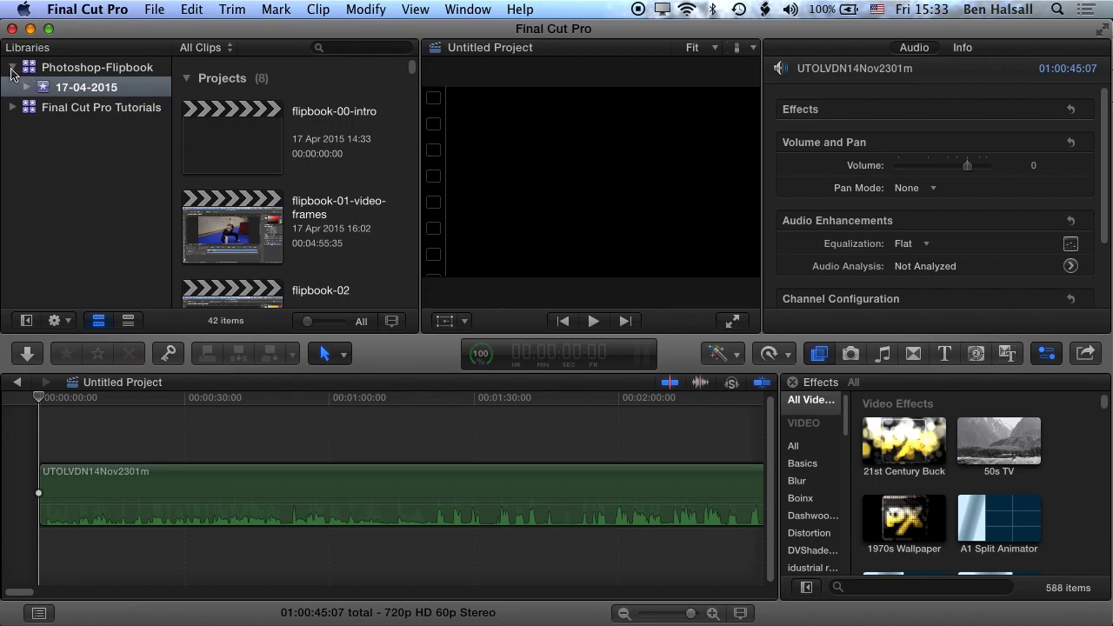
Collapse and select the Photoshop-Flipbook library, then bring up its context menu.
click(12, 68)
click(47, 71)
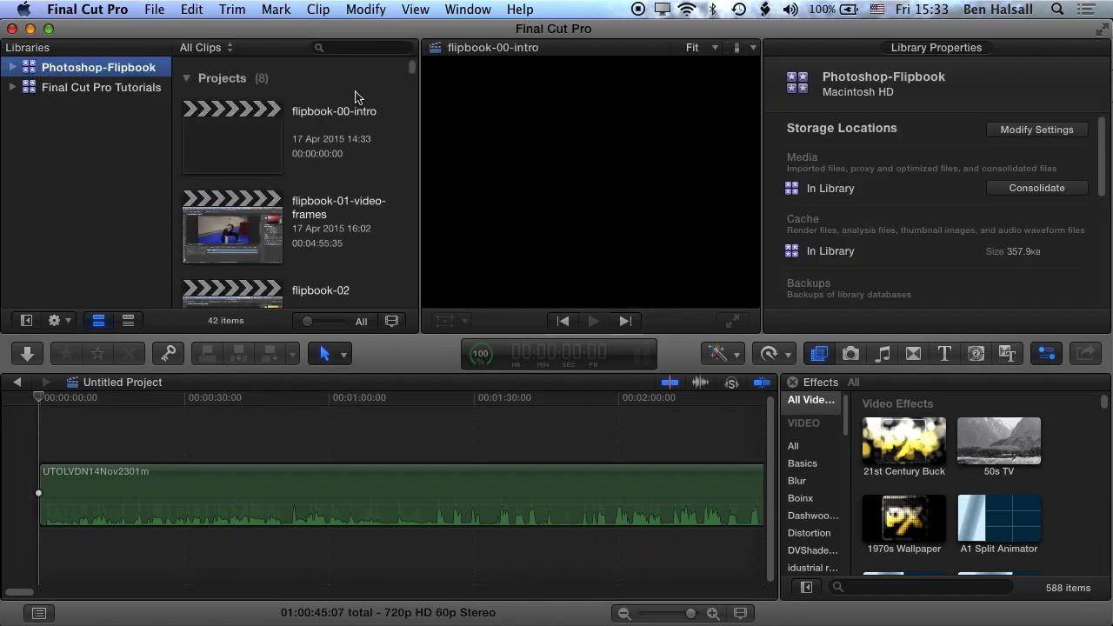
scroll(412, 74, down, 5)
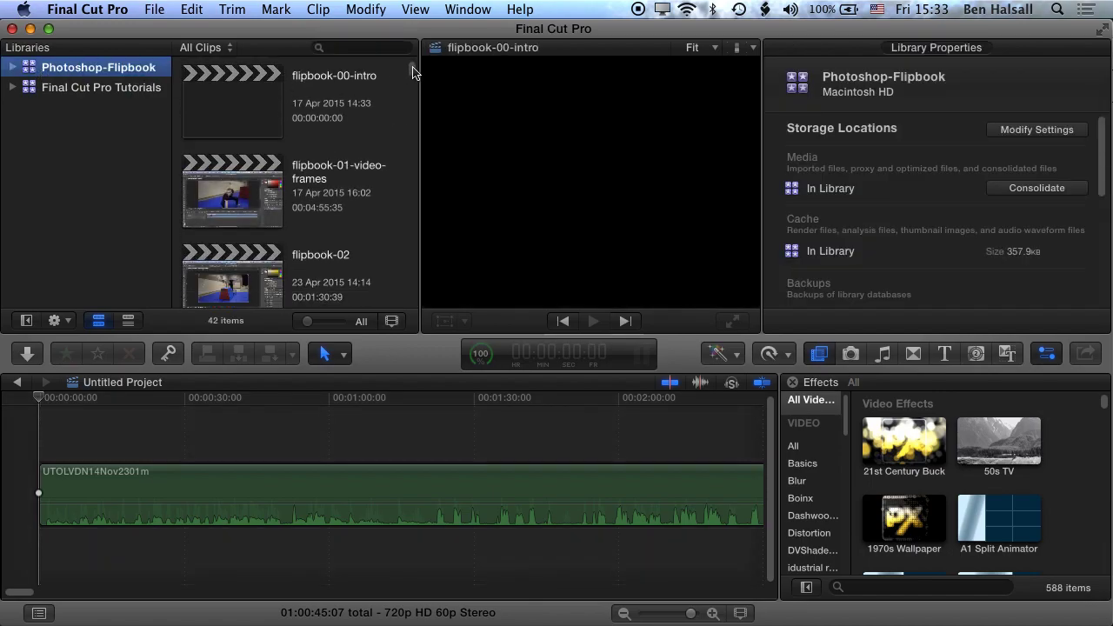
drag(413, 74, 414, 102)
scroll(414, 102, up, 5)
right_click(48, 74)
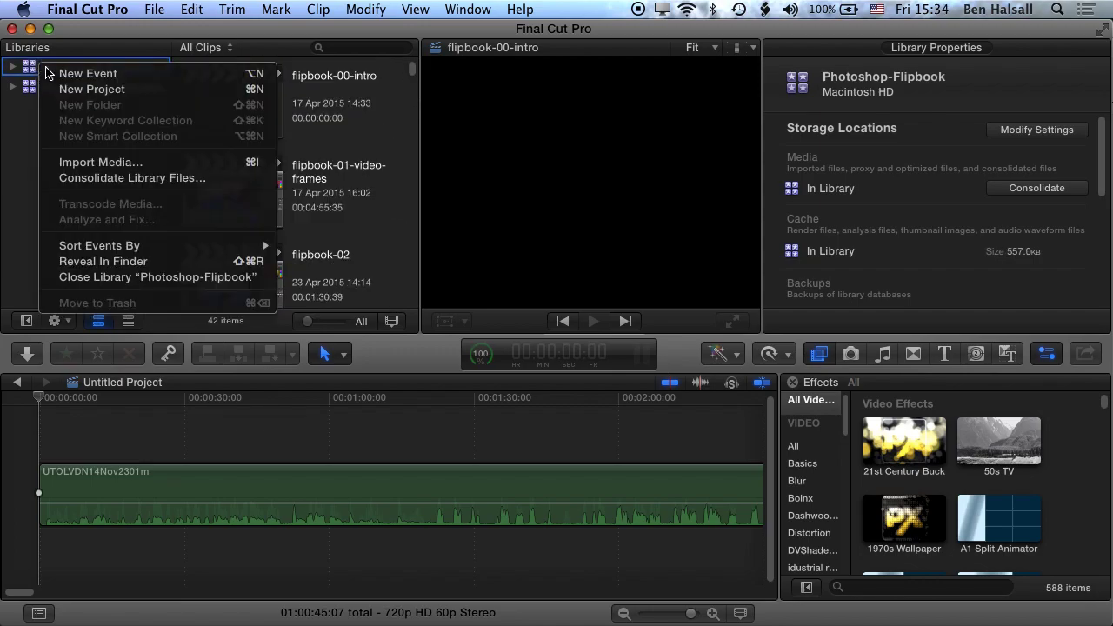
Close the Photoshop-Flipbook library and select Final Cut Pro Tutorials to view its properties.
click(122, 280)
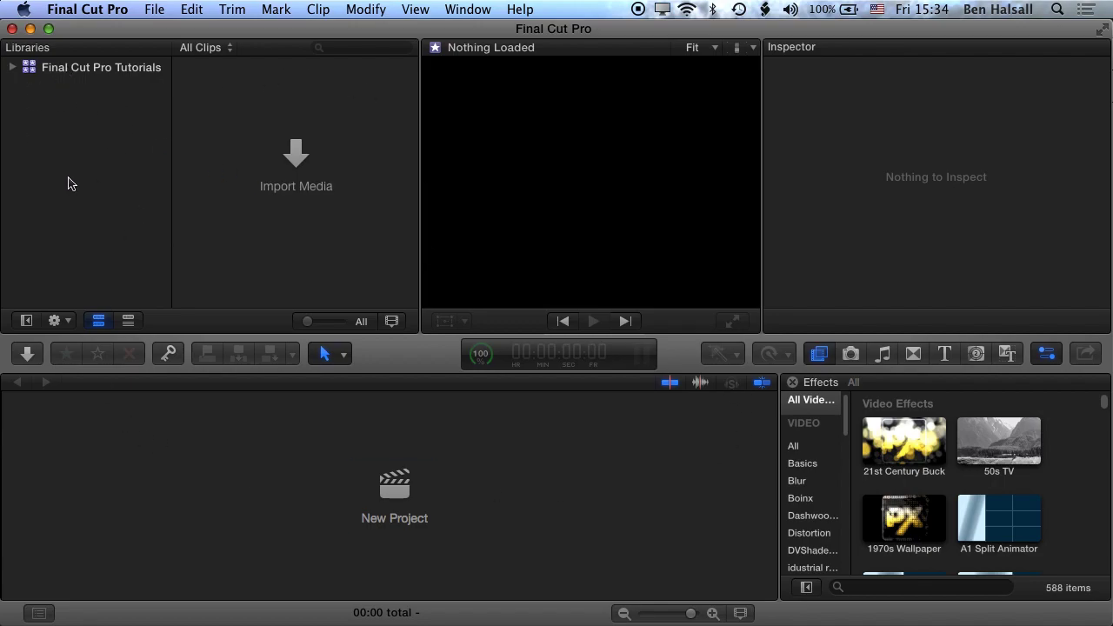
click(68, 71)
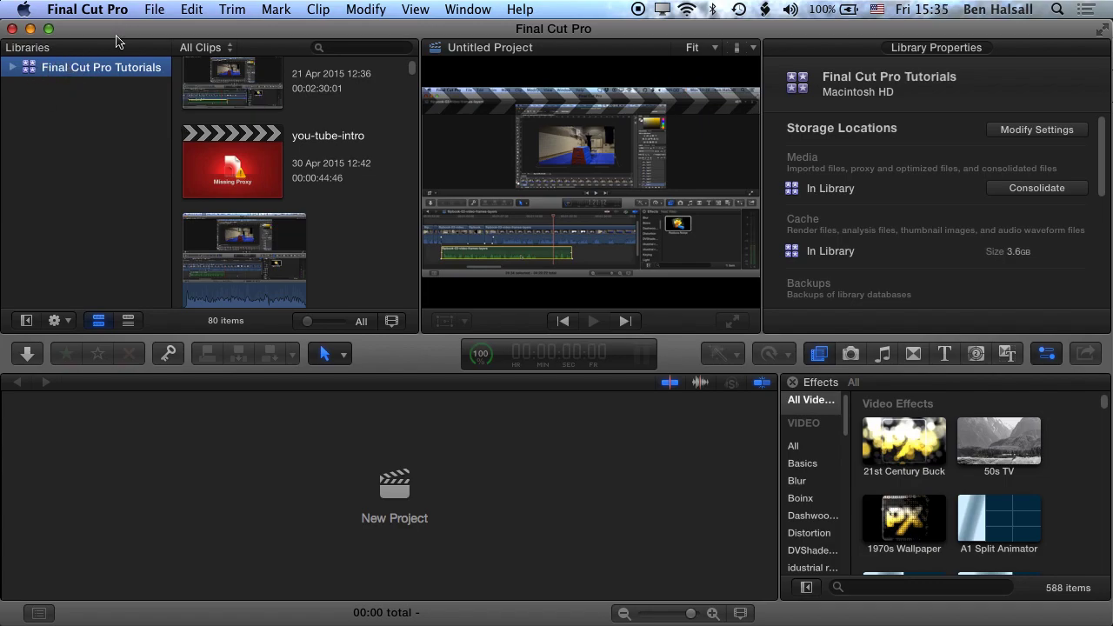
click(153, 9)
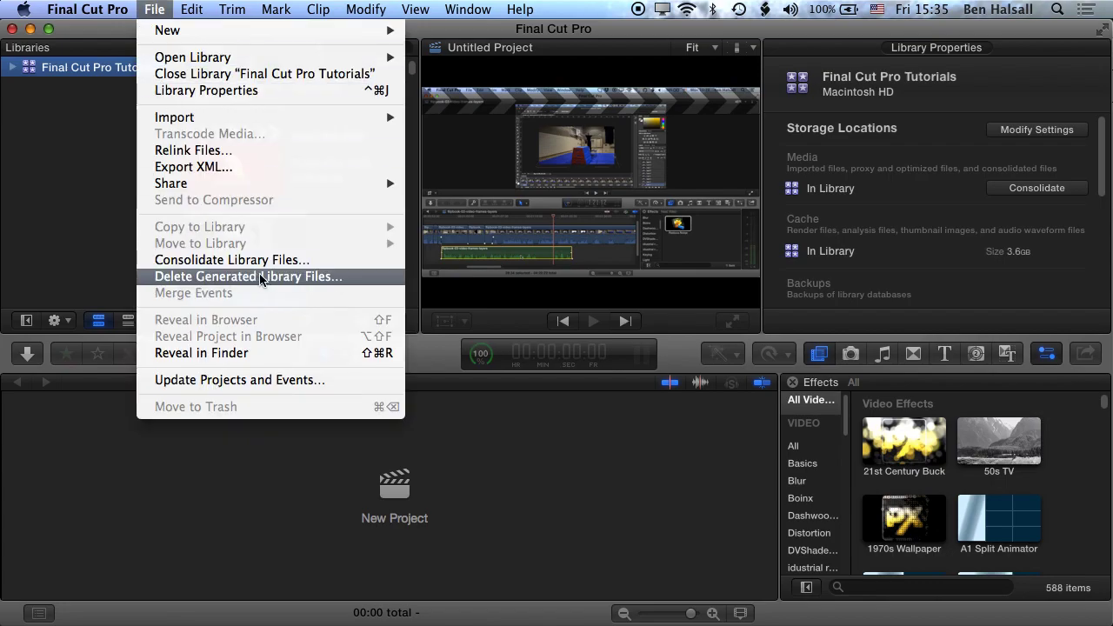
click(368, 281)
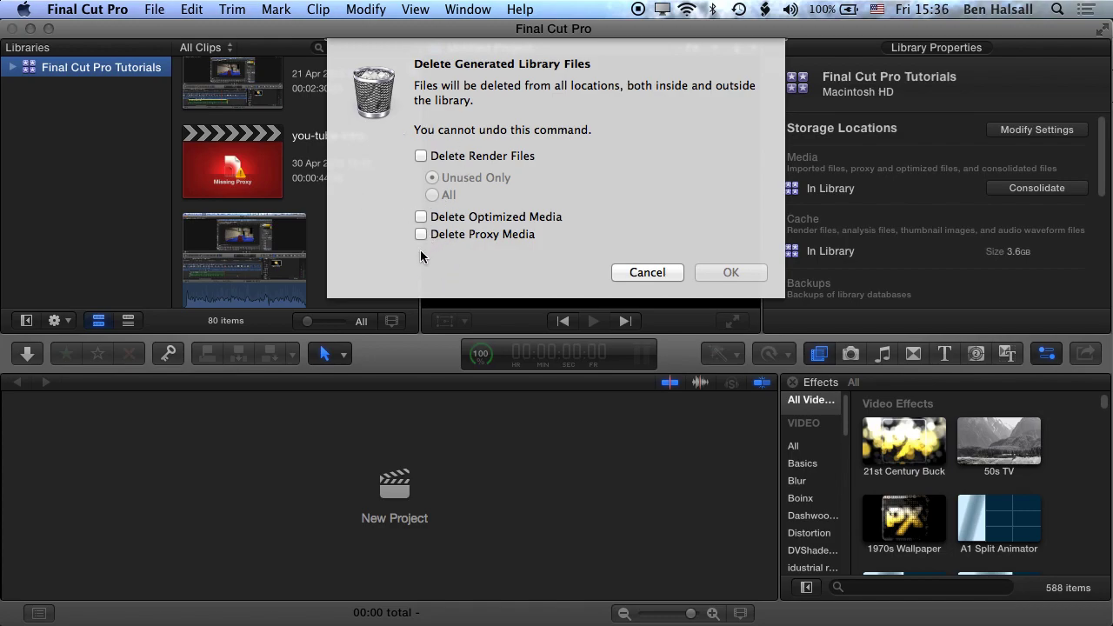
click(649, 270)
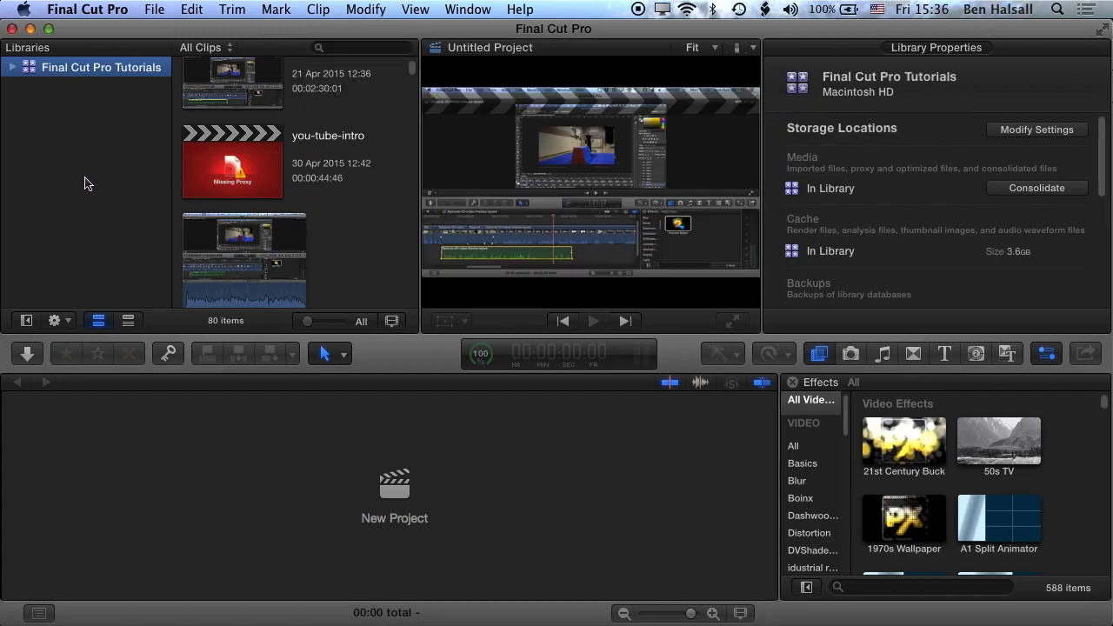
Reveal the Final Cut Pro Tutorials library in Finder's Movies folder.
right_click(54, 75)
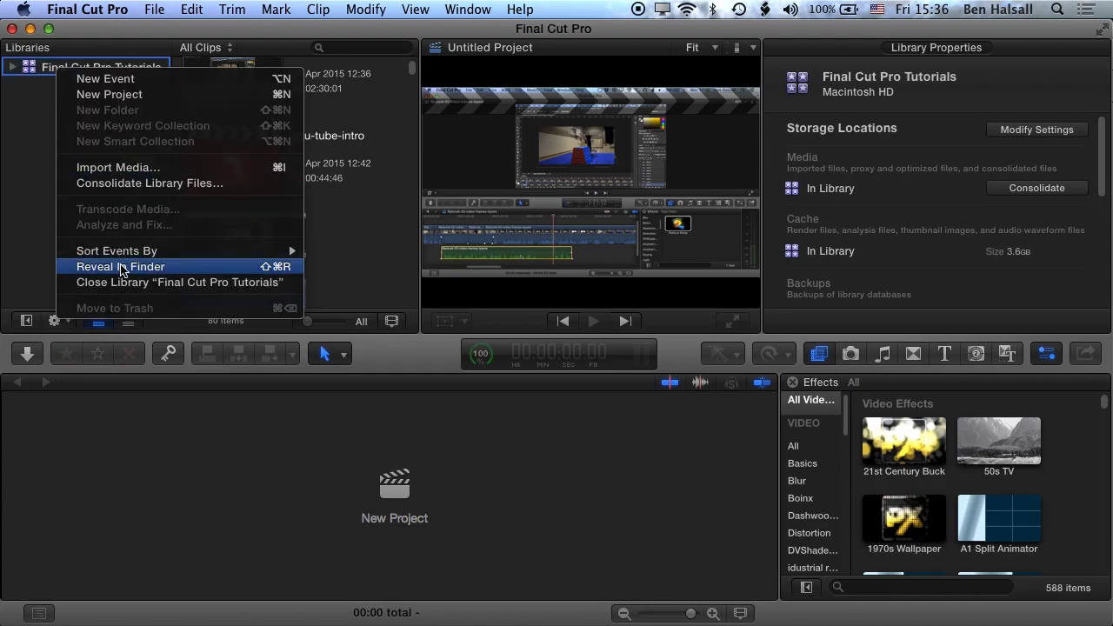
click(223, 272)
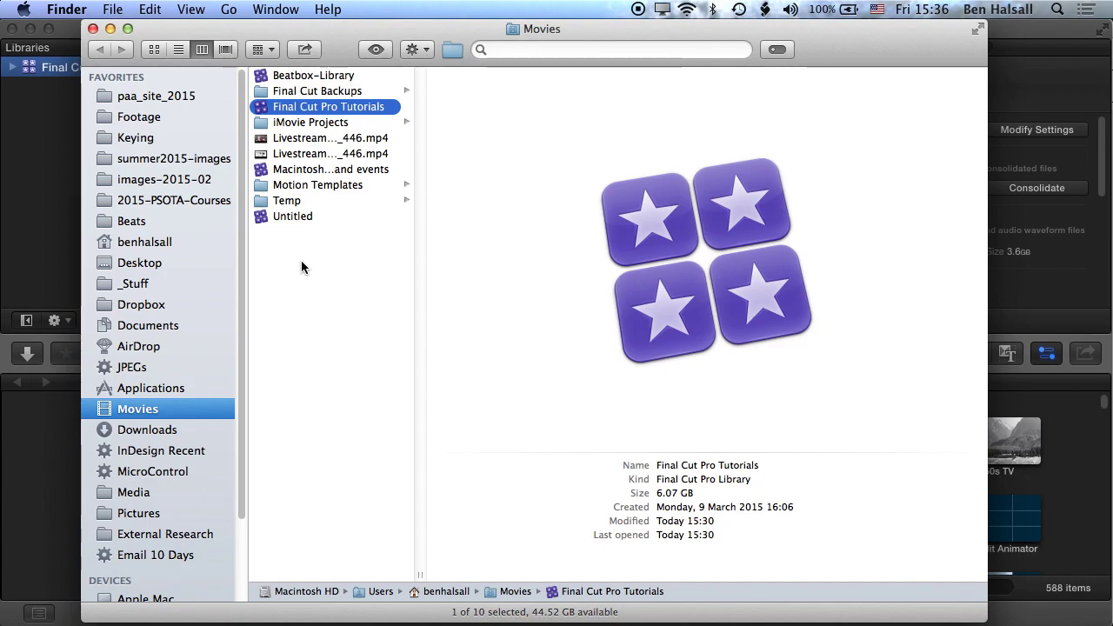
Show Package Contents of the Final Cut Pro Tutorials library file.
right_click(265, 111)
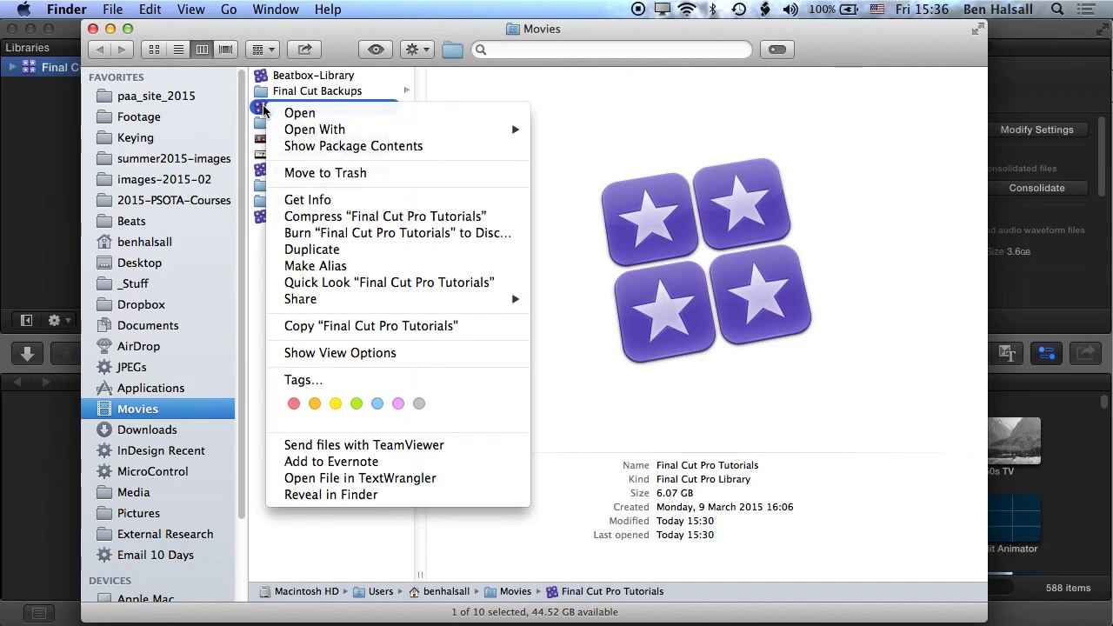
click(348, 146)
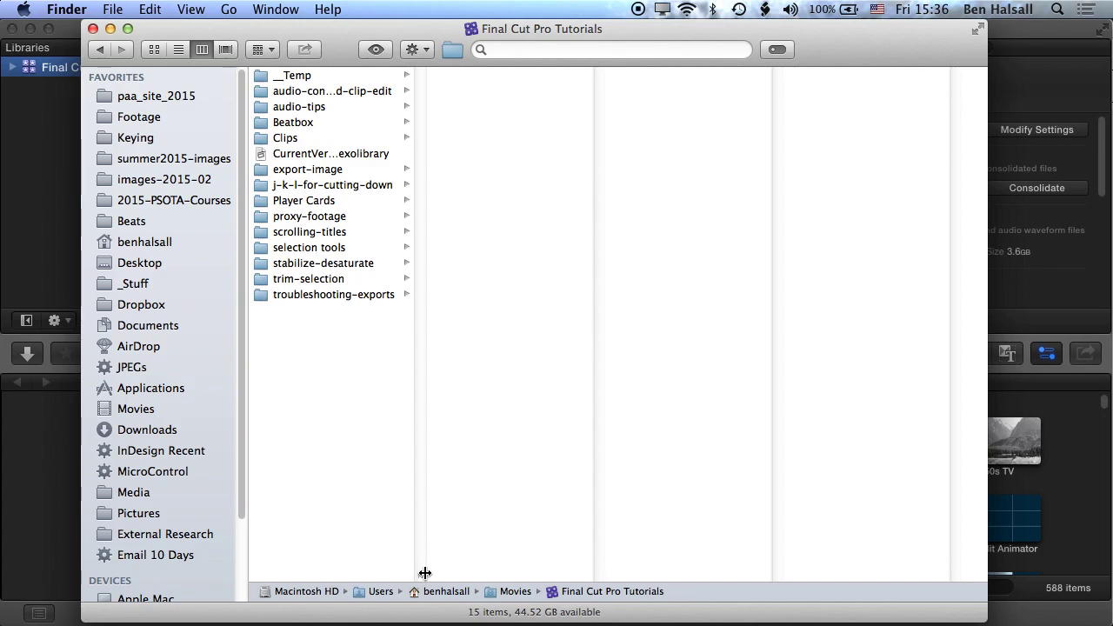
Browse the Render Files folders of the Beatbox and stabilize-desaturate events.
drag(420, 575, 571, 574)
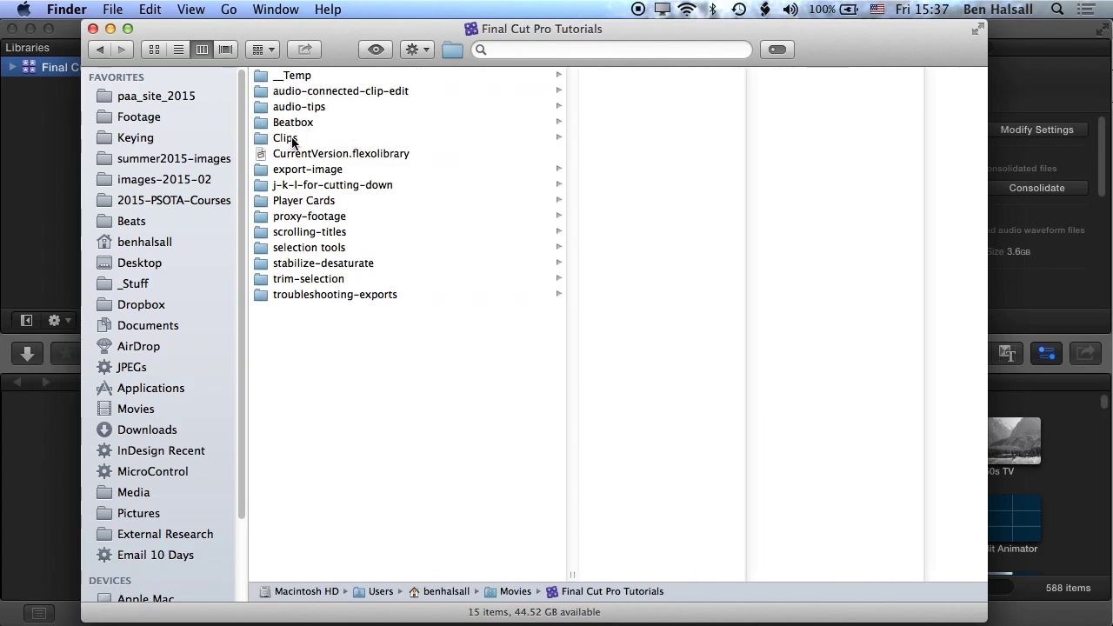
click(298, 219)
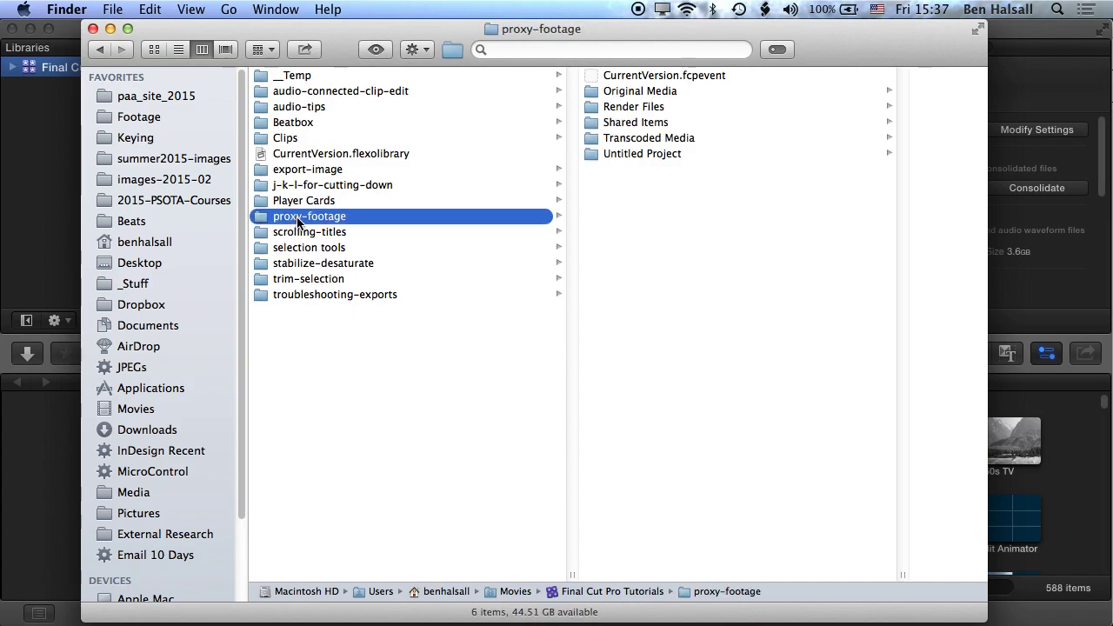
click(296, 125)
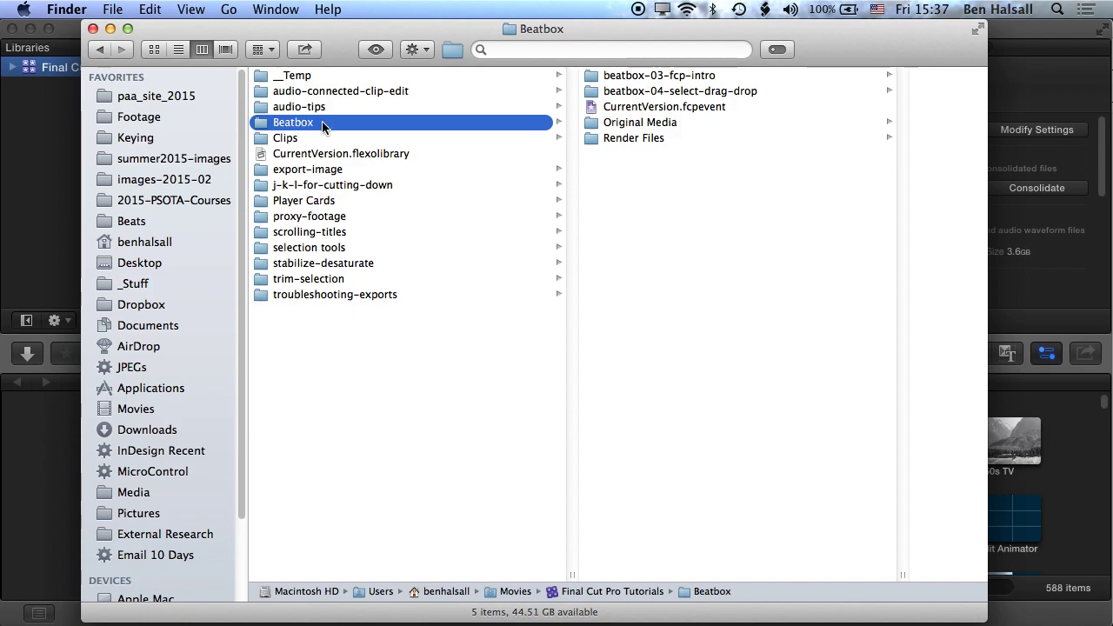
click(613, 139)
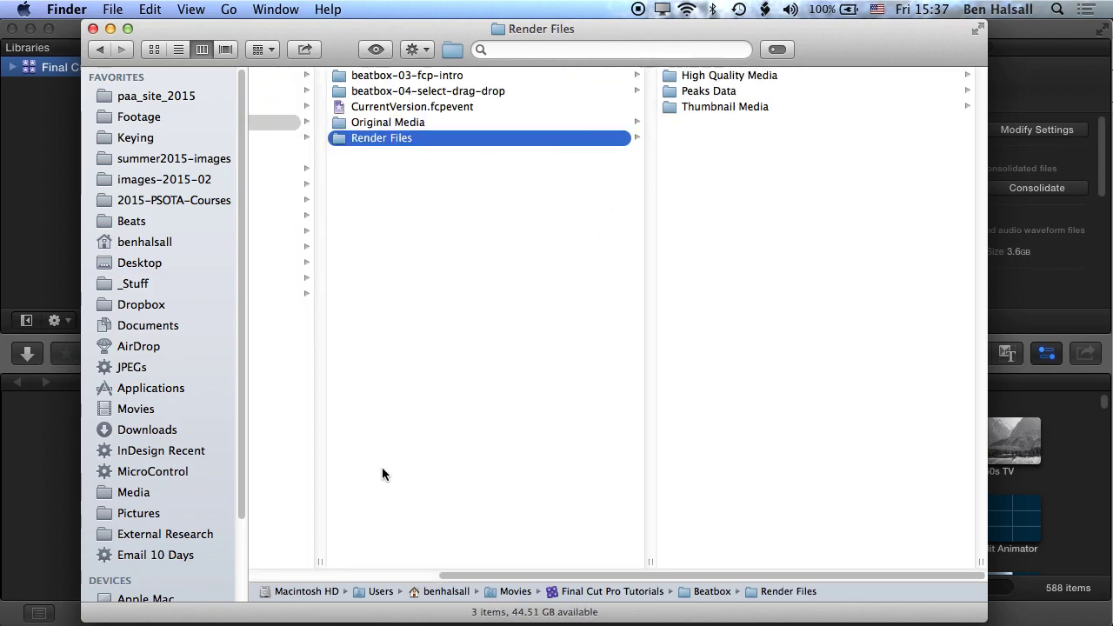
drag(495, 576, 298, 591)
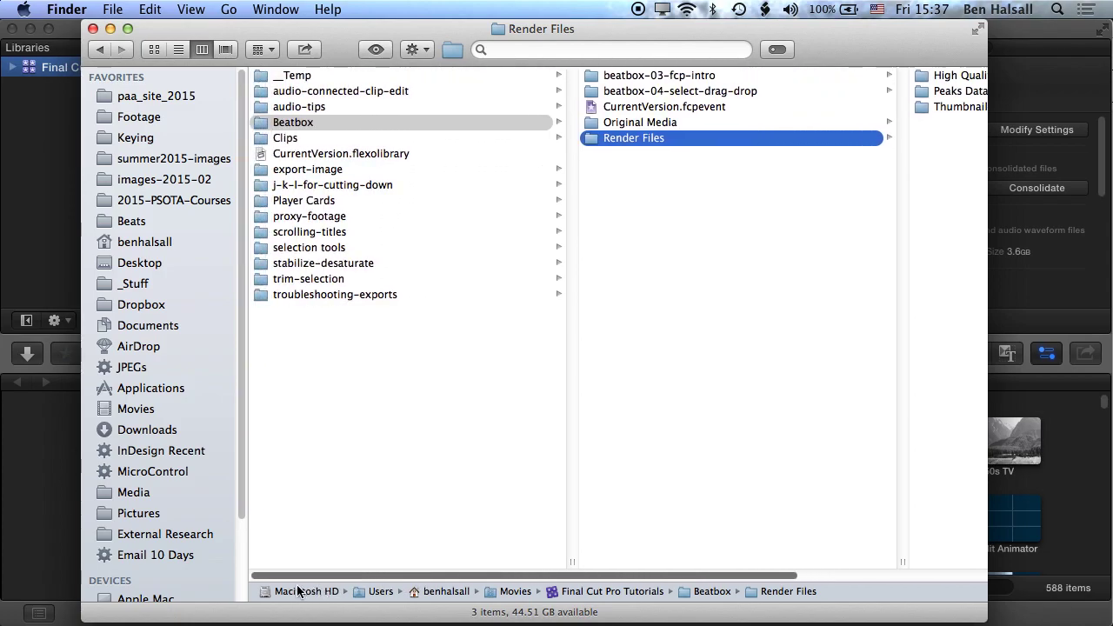
click(322, 266)
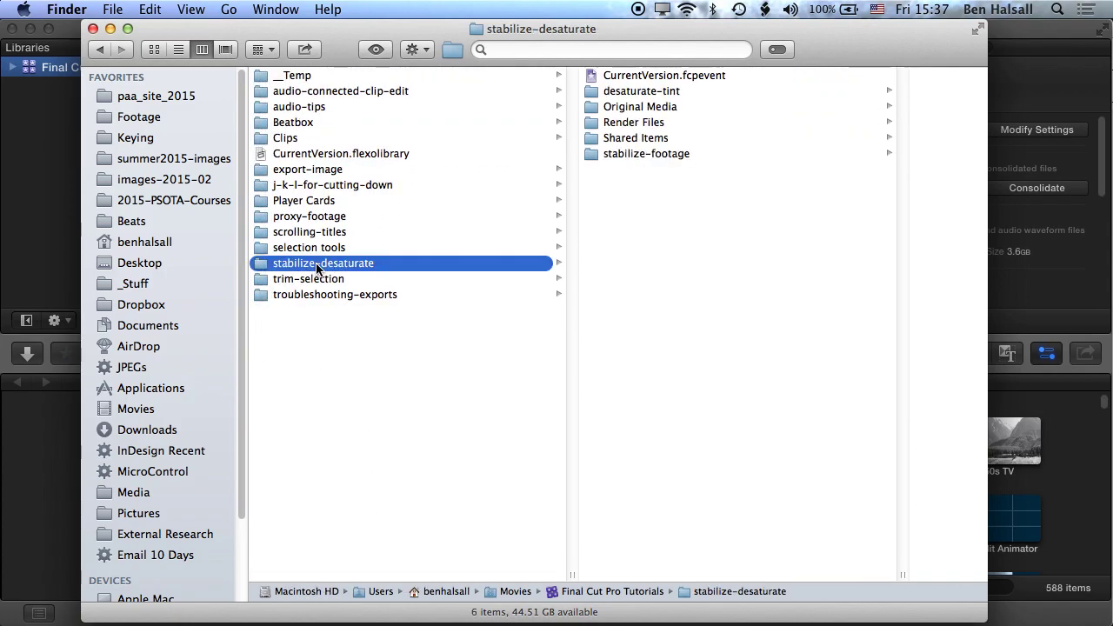
click(620, 124)
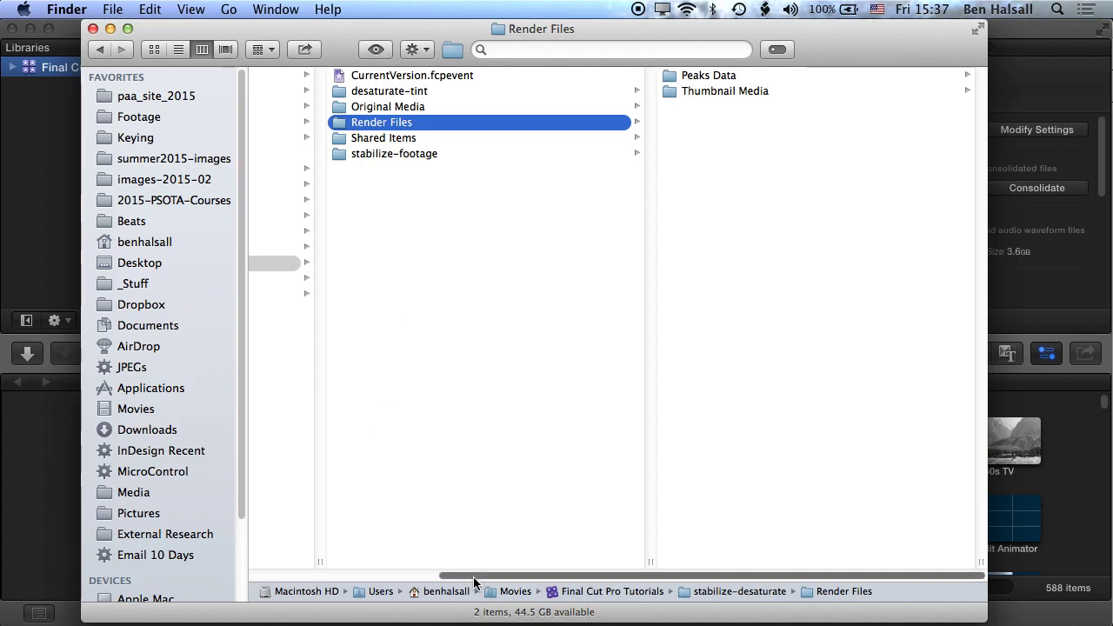
drag(473, 576, 231, 566)
Inspect the proxy-footage event's Render Files and its High Quality Media render folders.
click(280, 264)
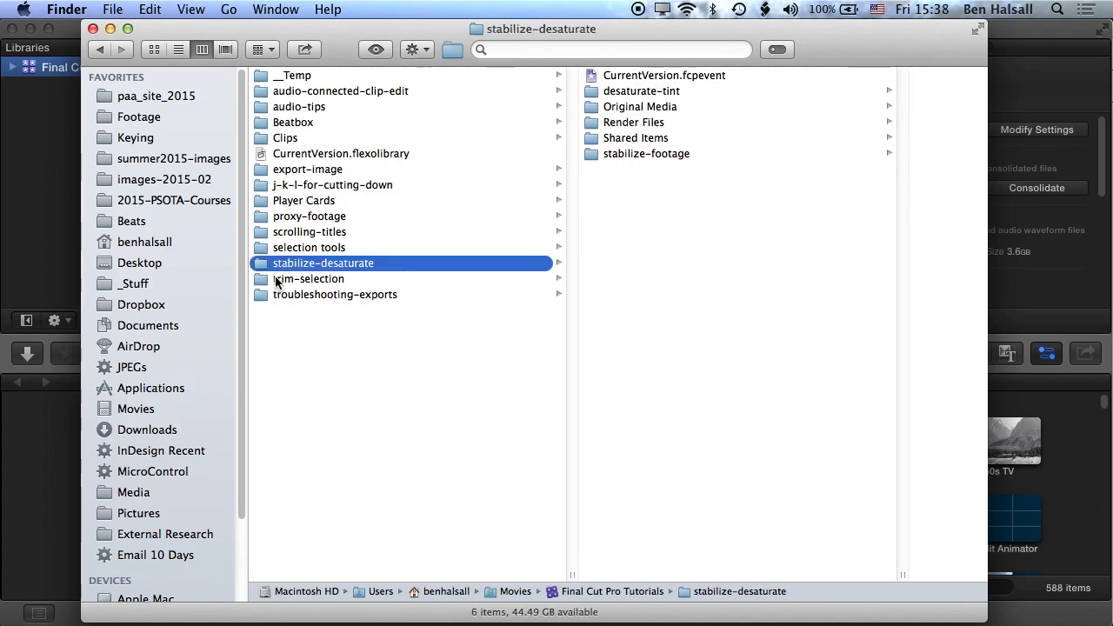
click(291, 219)
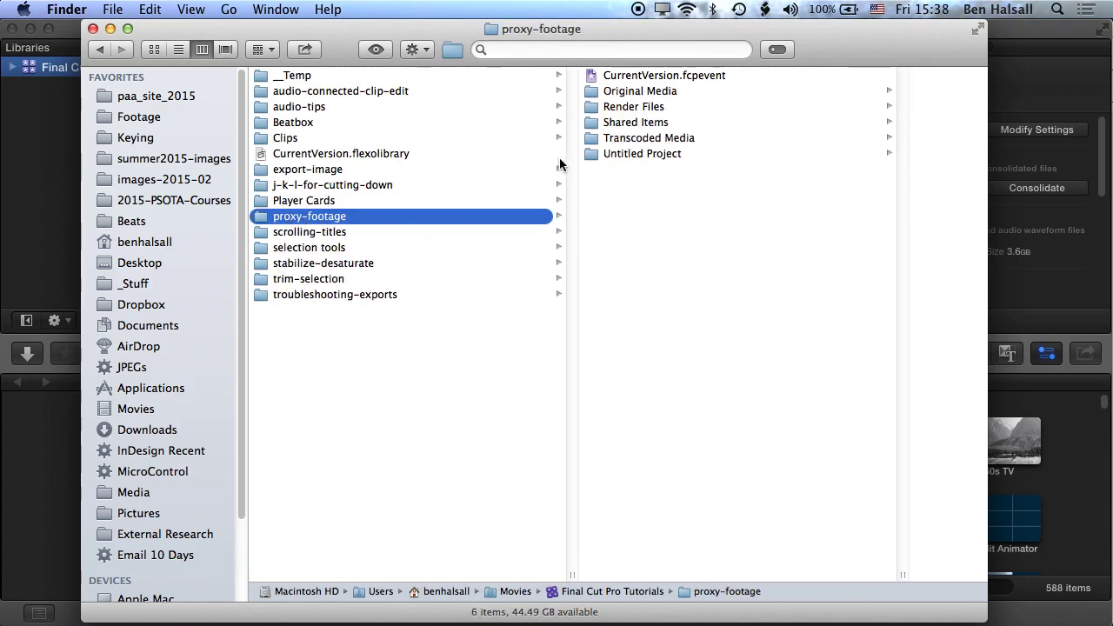
click(649, 105)
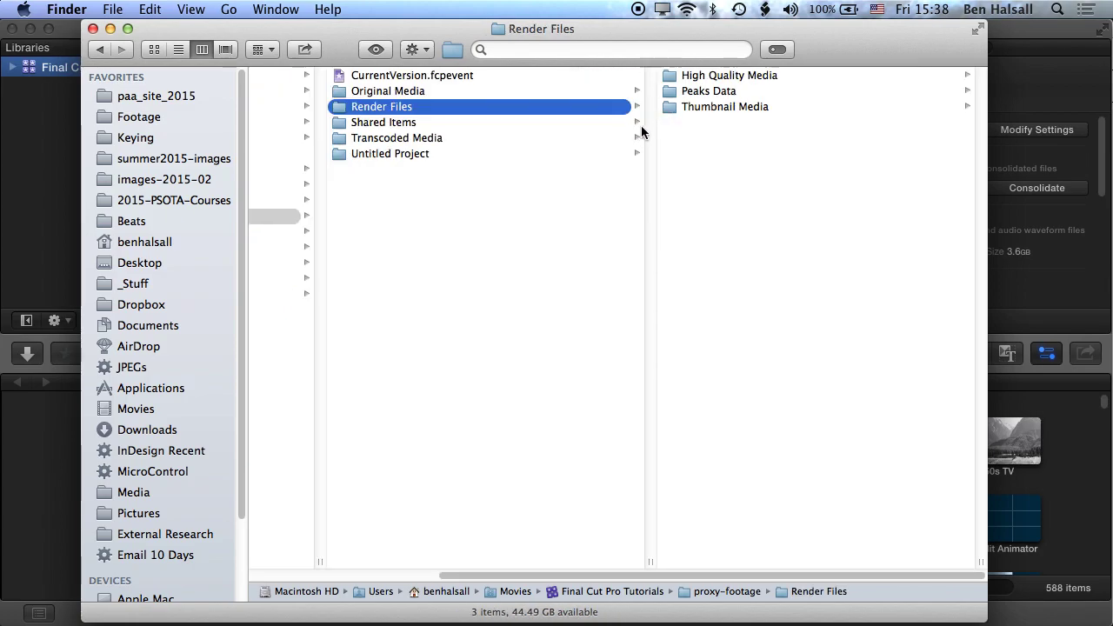
click(684, 77)
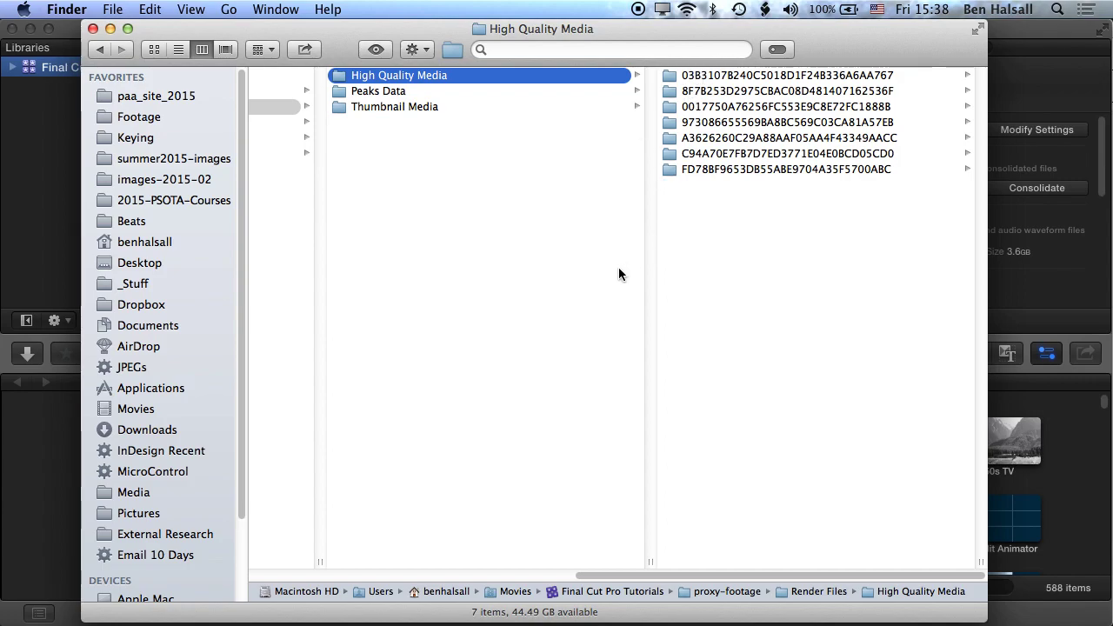
click(745, 78)
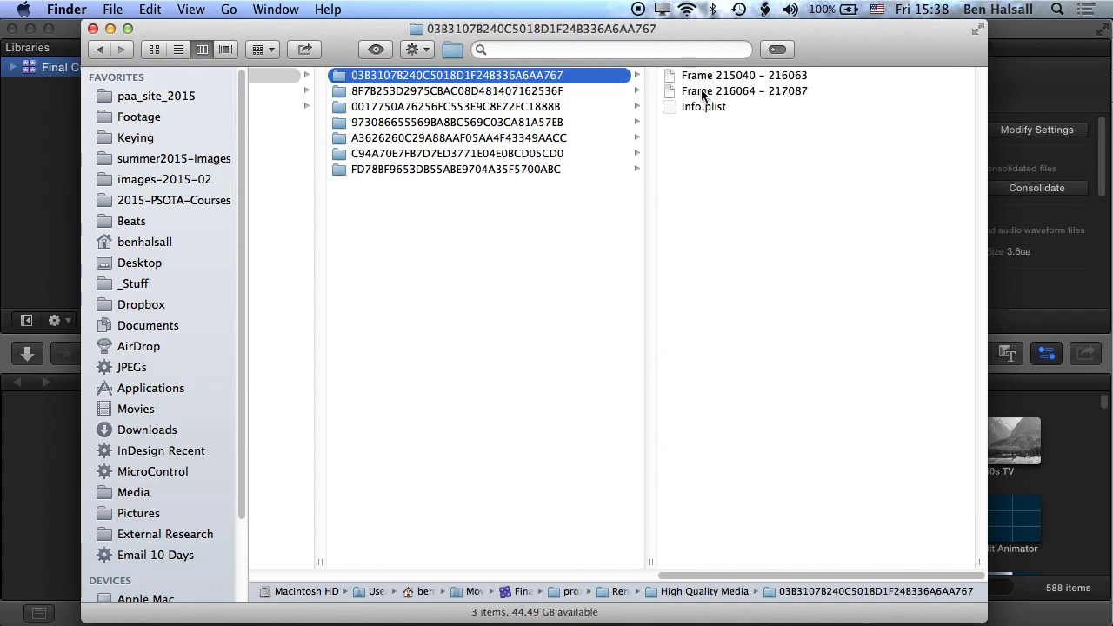
click(546, 104)
click(548, 76)
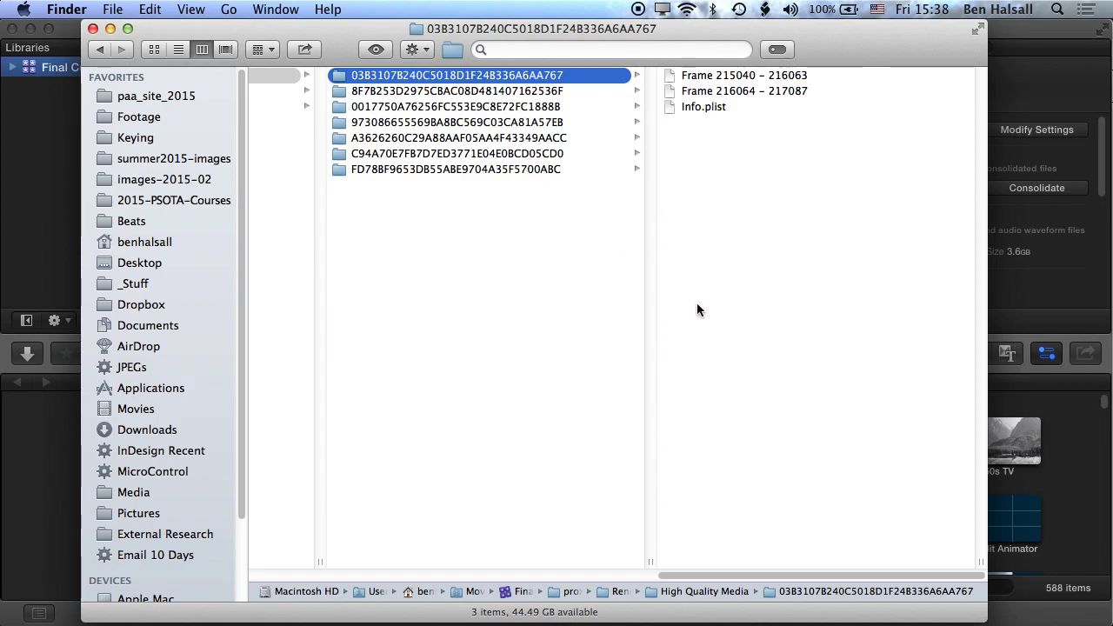
Move the proxy-footage event's Render Files folder to the Trash.
drag(704, 576, 348, 575)
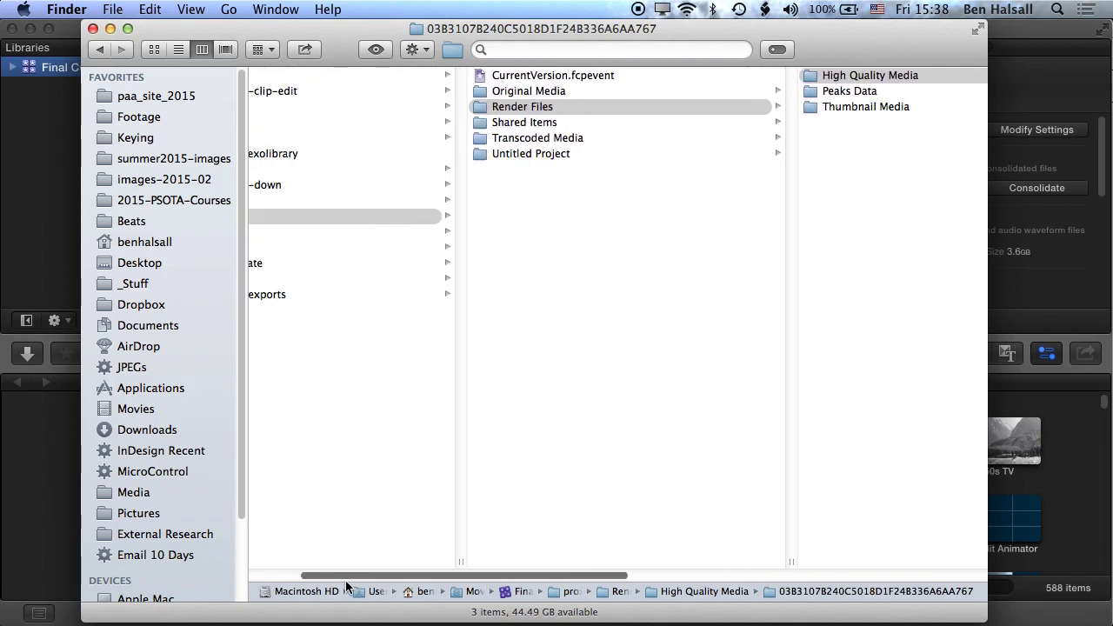
click(493, 110)
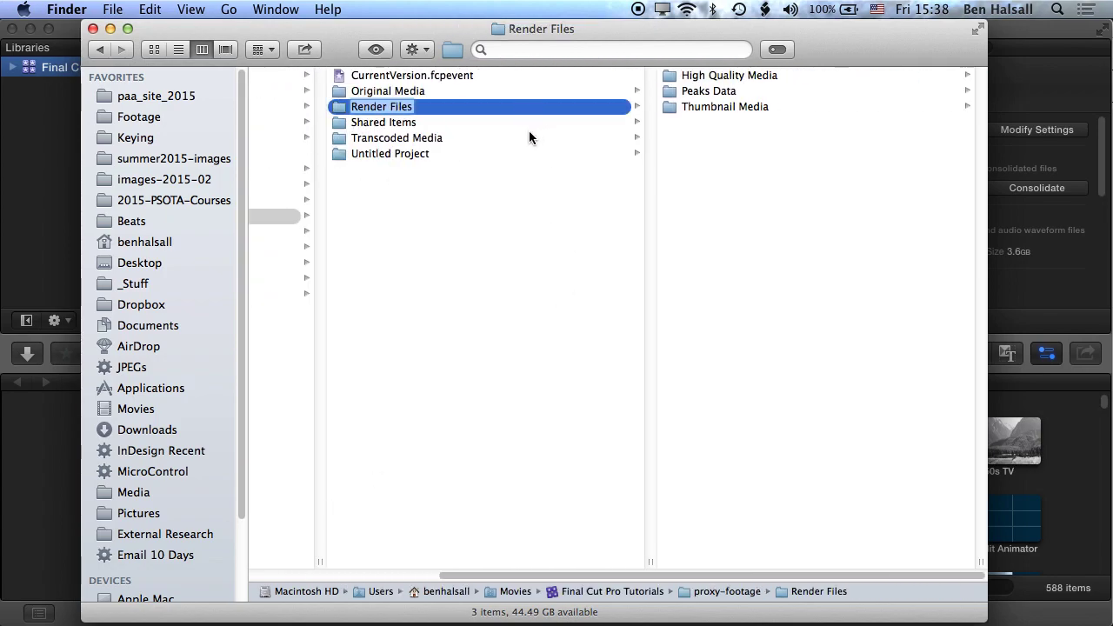
key(Return)
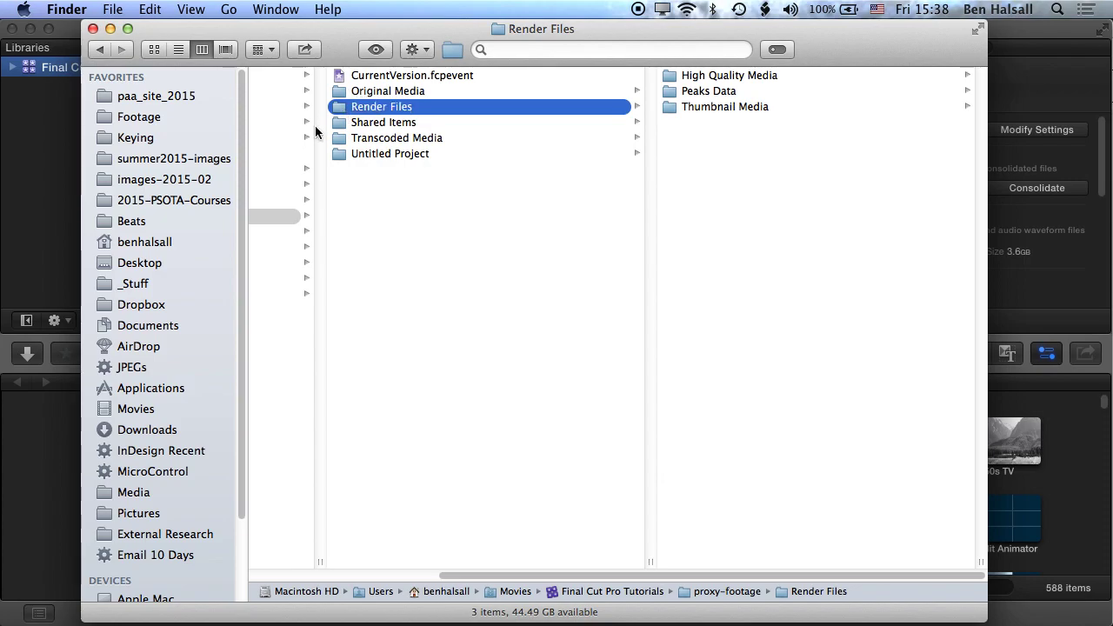
key(super+BackSpace)
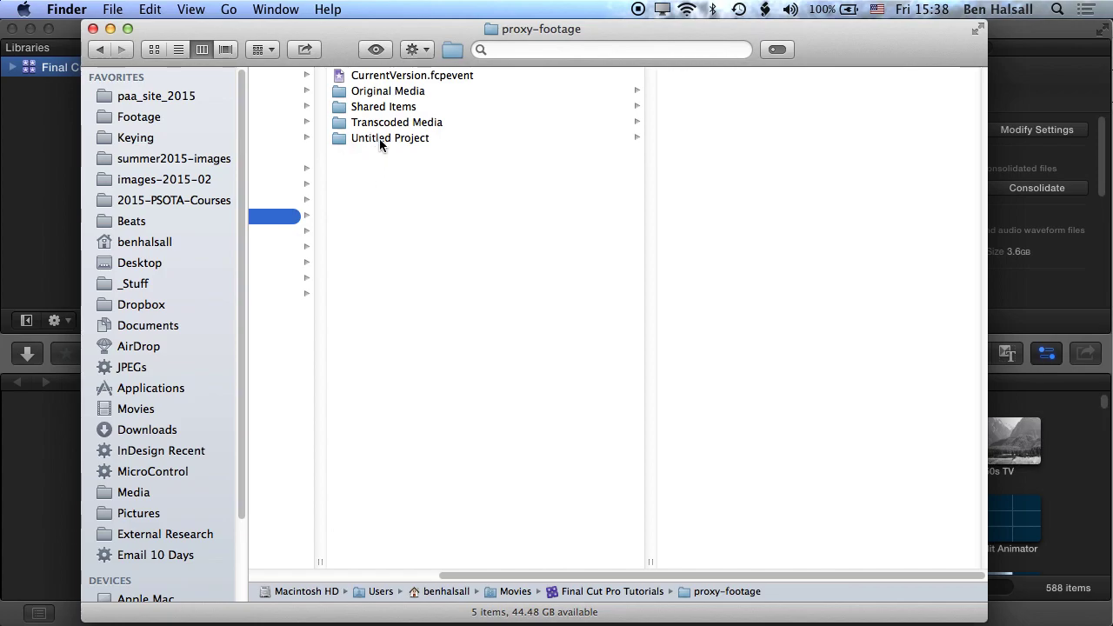
Check Original Media and the Proxy Media file, then trash the Transcoded Media folder.
click(391, 92)
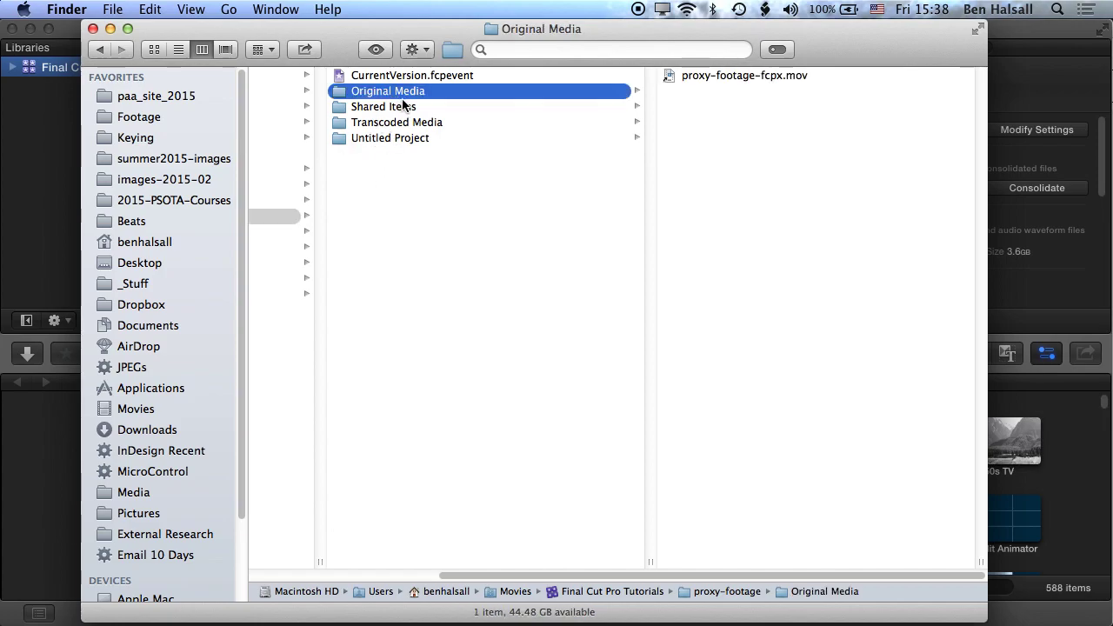
click(437, 124)
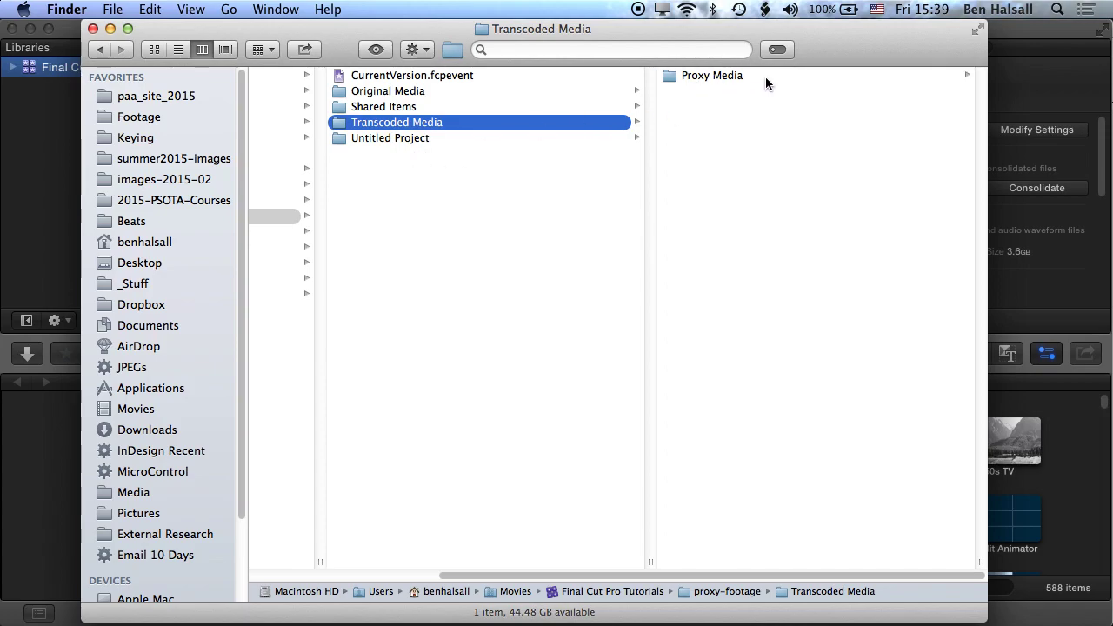
click(712, 77)
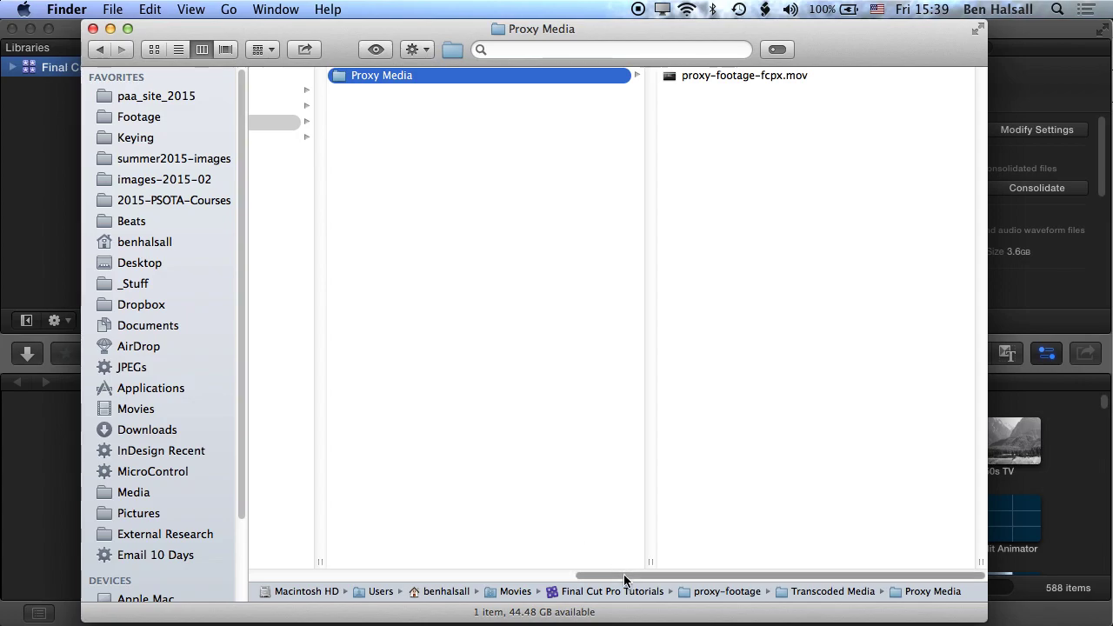
drag(641, 577, 470, 578)
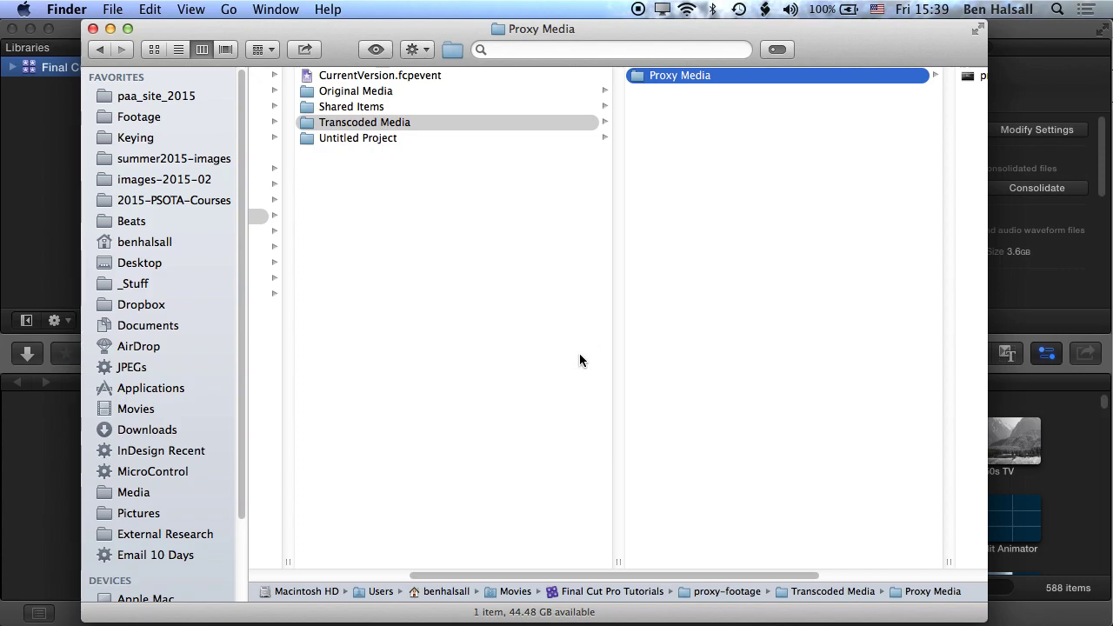
click(439, 123)
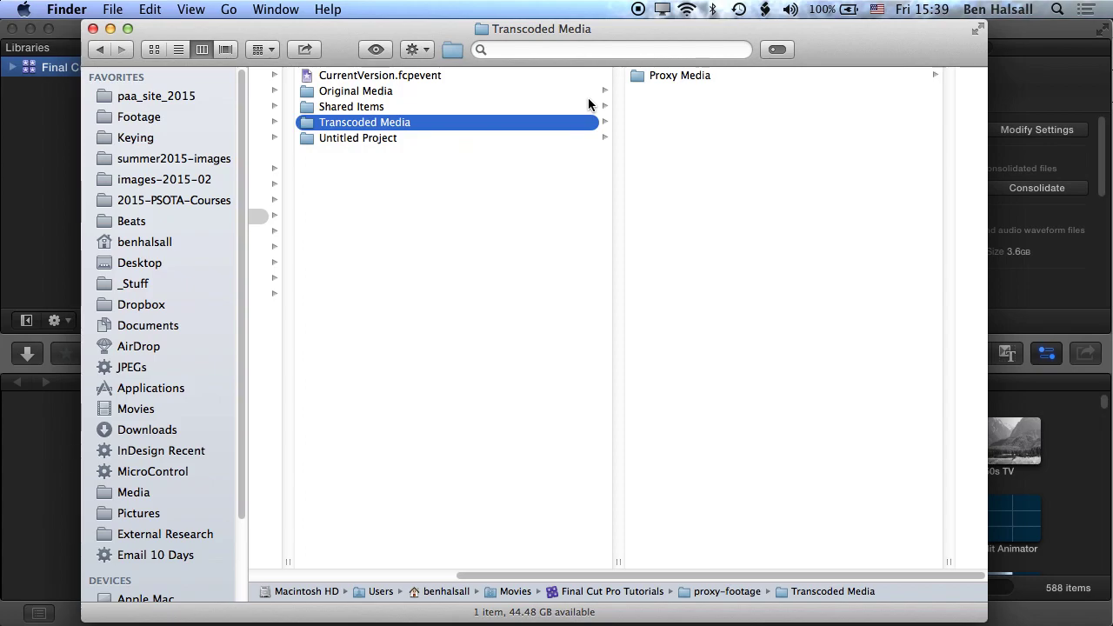
key(super+BackSpace)
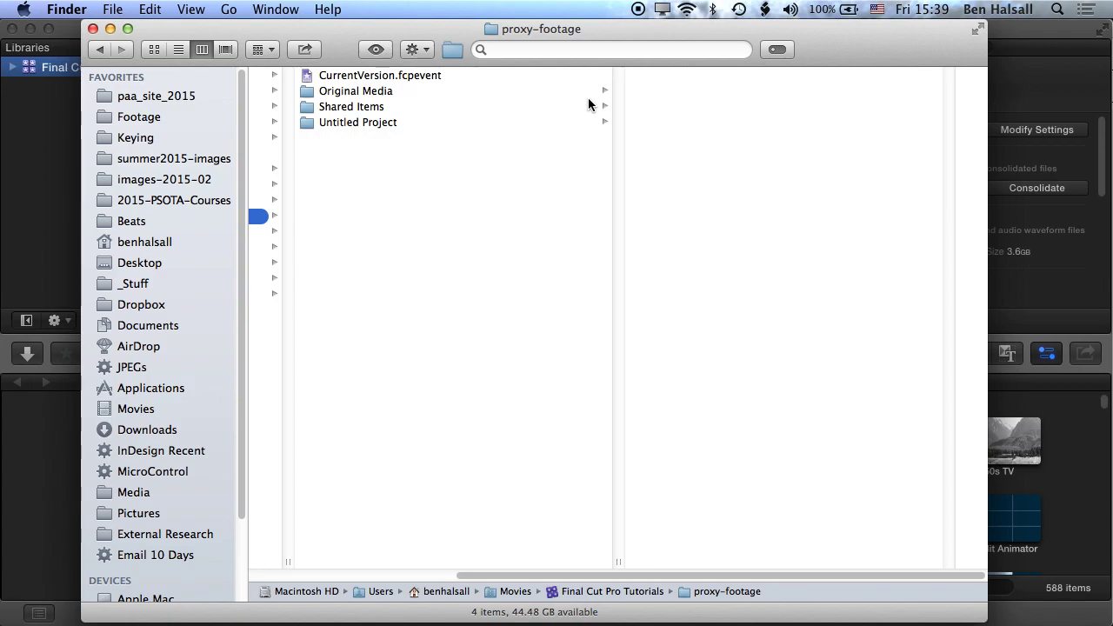
Close the proxy-footage Finder window and expand the Final Cut Pro Tutorials library's events.
click(93, 28)
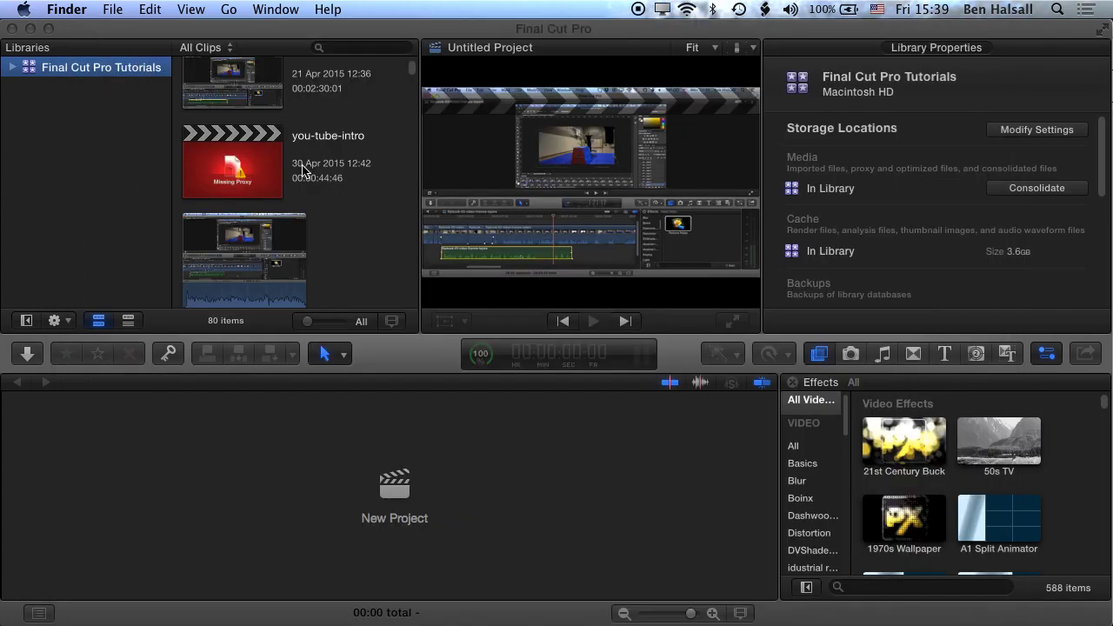
click(359, 238)
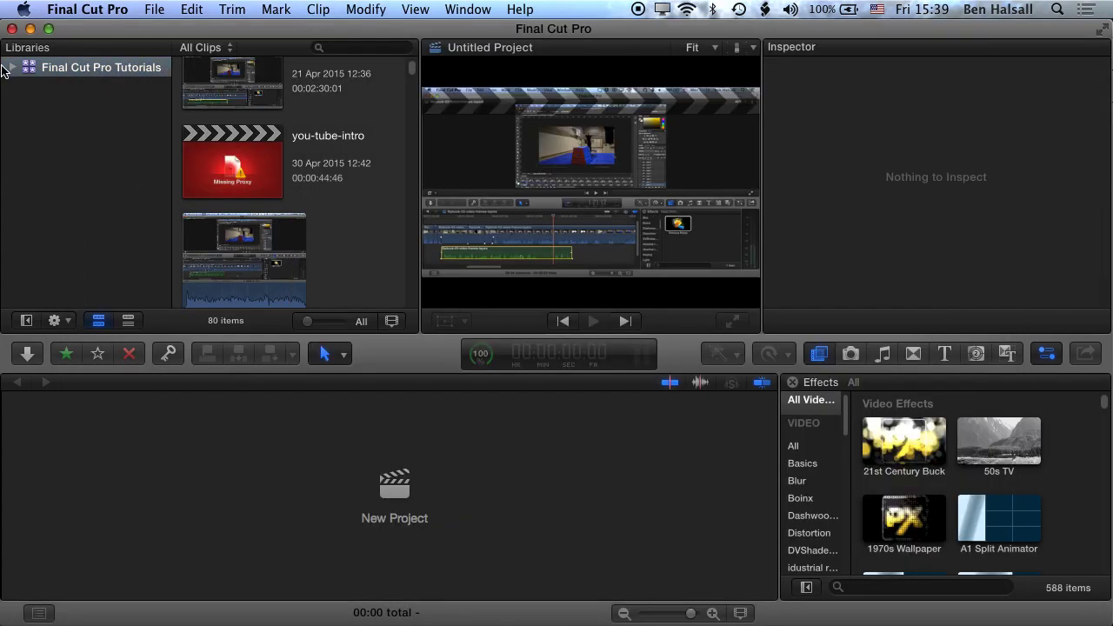
click(13, 68)
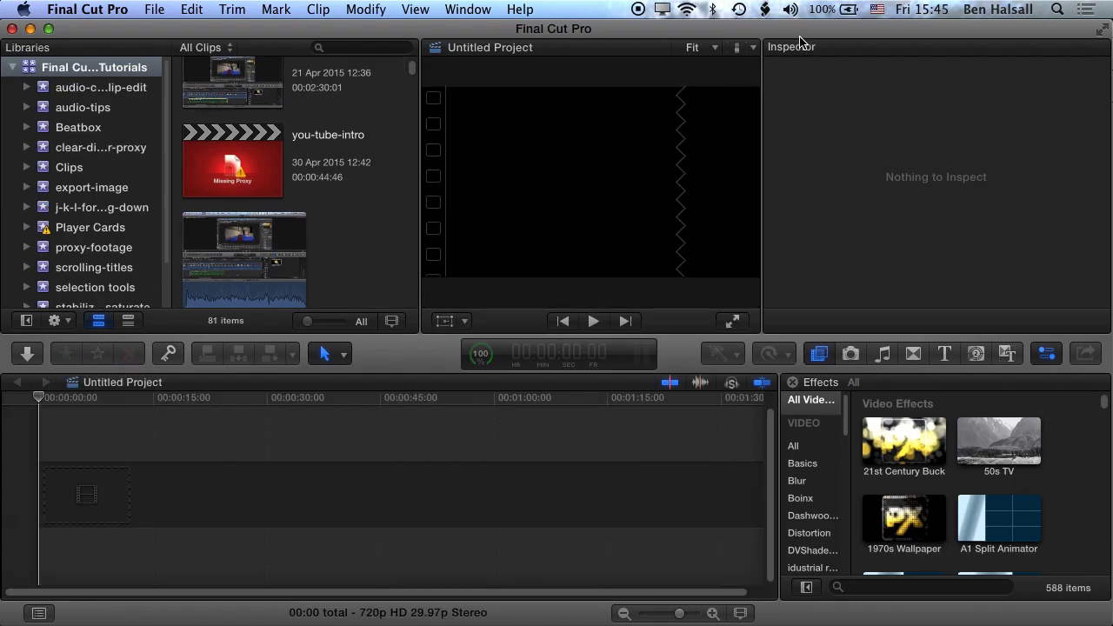
Empty the Trash from Finder's Trash window, confirming permanent erasure.
key(super+Tab)
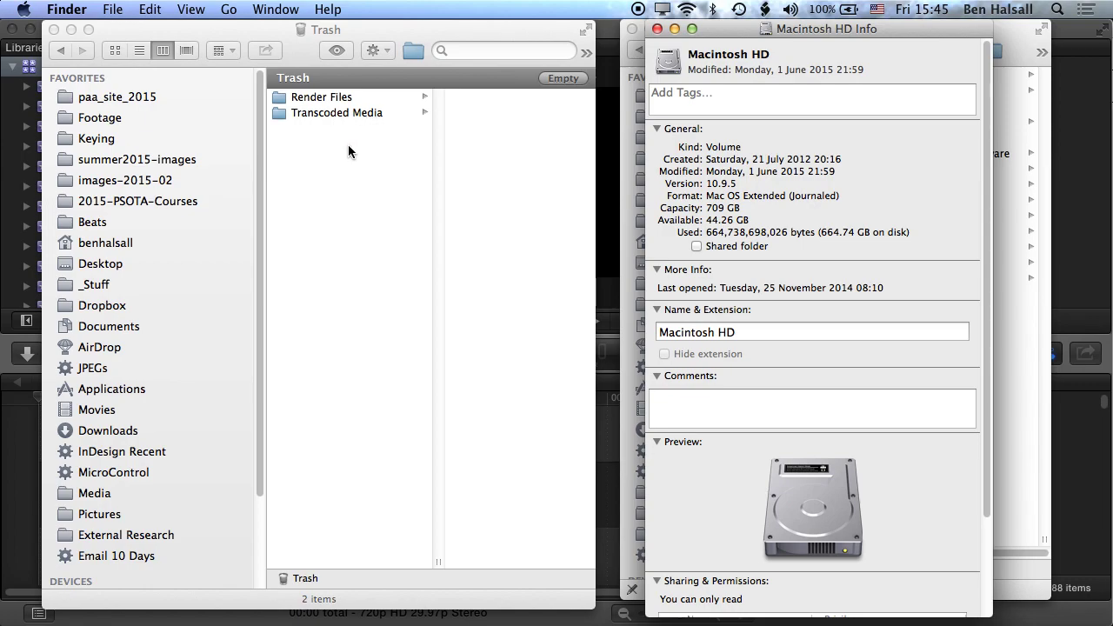
click(423, 26)
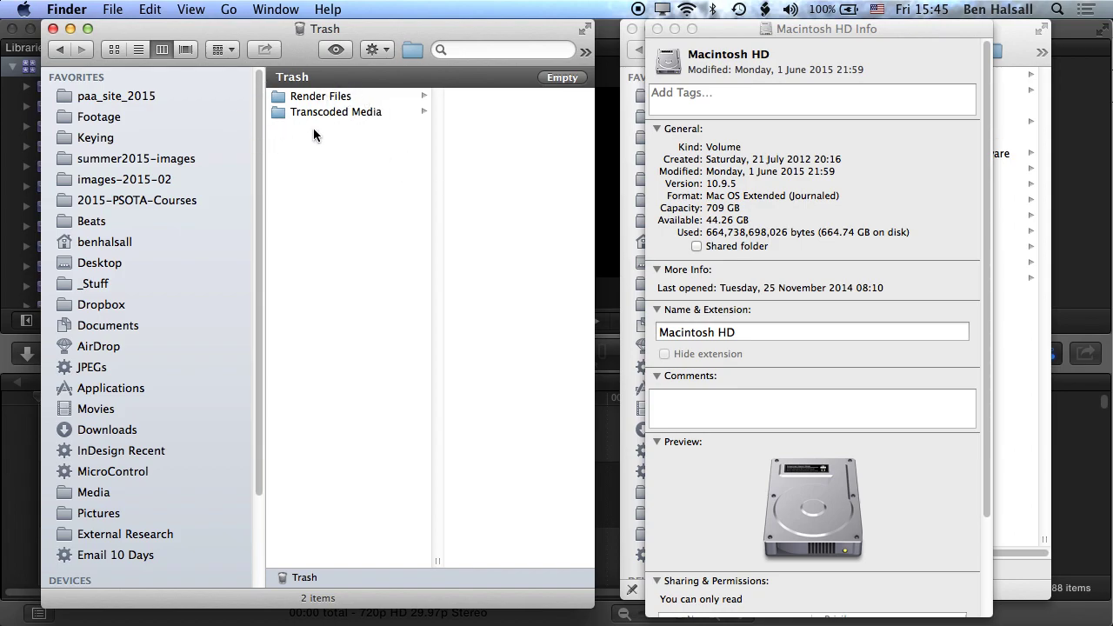
click(562, 79)
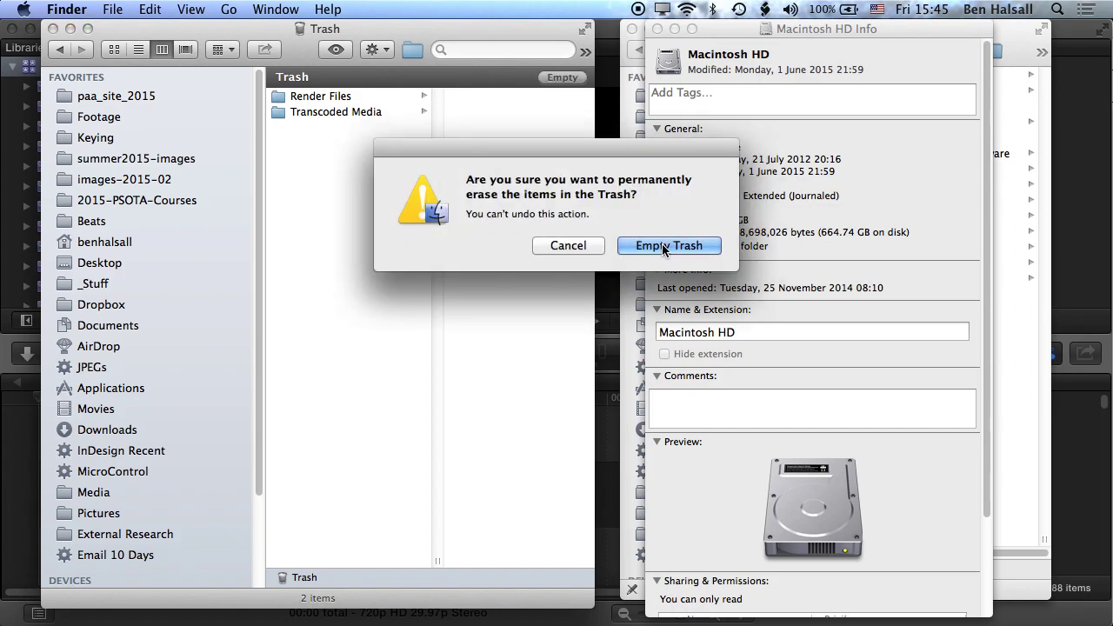
click(712, 246)
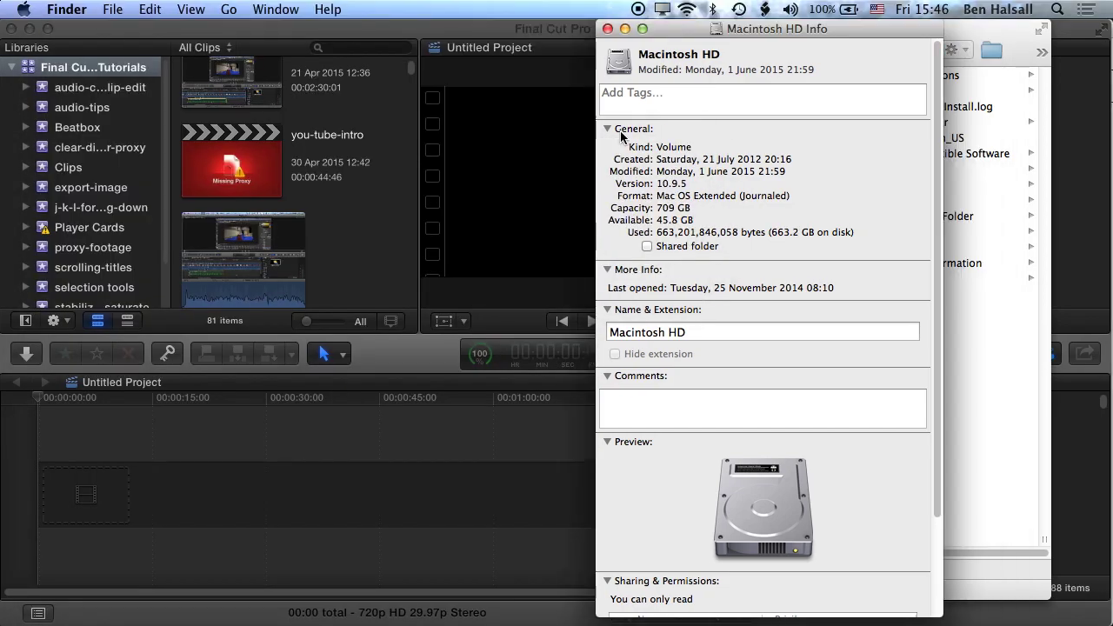
Reopen the Trash from the Dock and empty it again to erase the leftover Render Files.
click(533, 34)
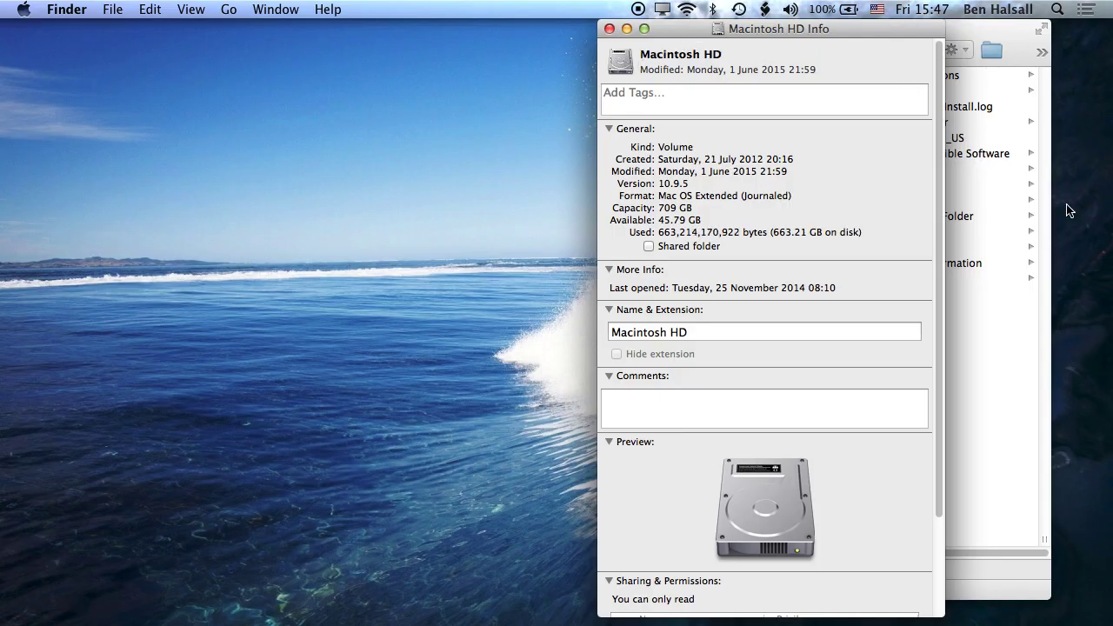
mouse_move(876, 621)
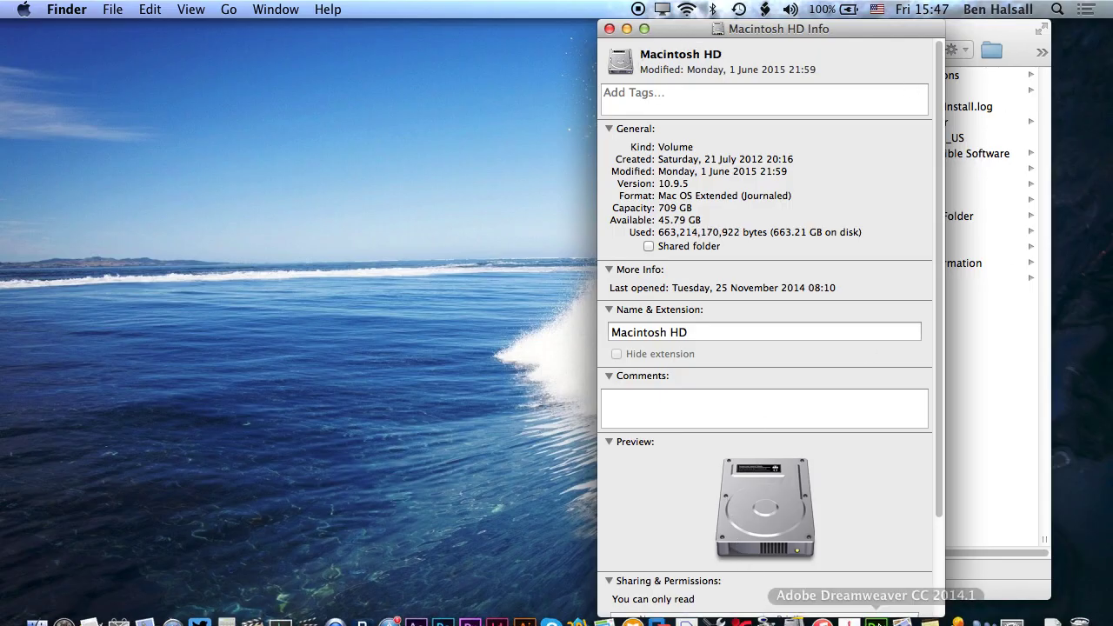
click(1080, 610)
drag(420, 29, 382, 29)
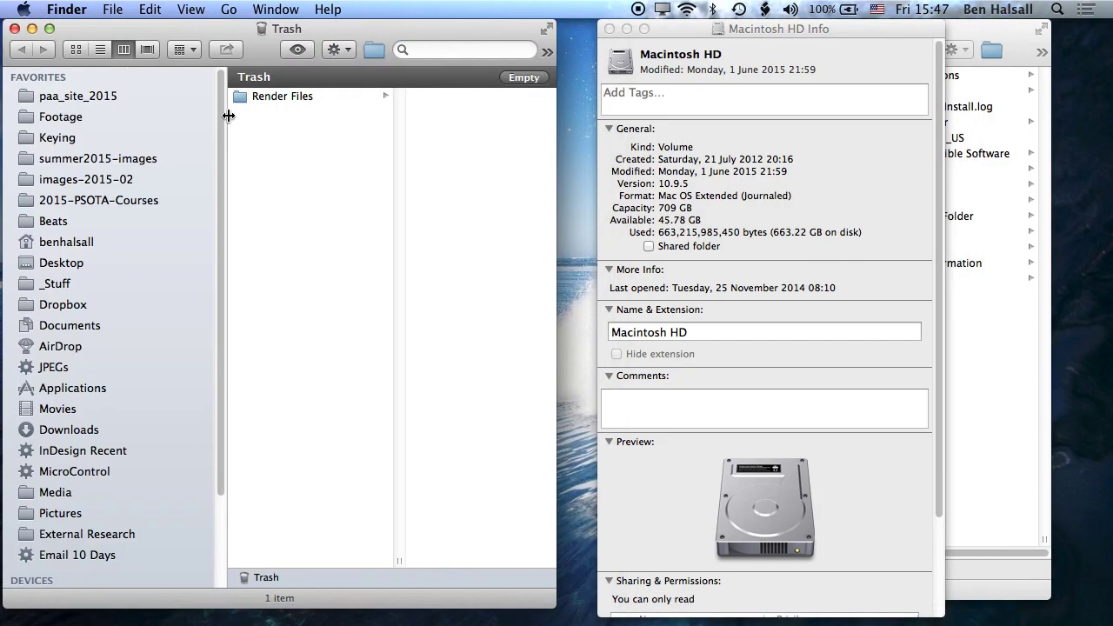
click(530, 79)
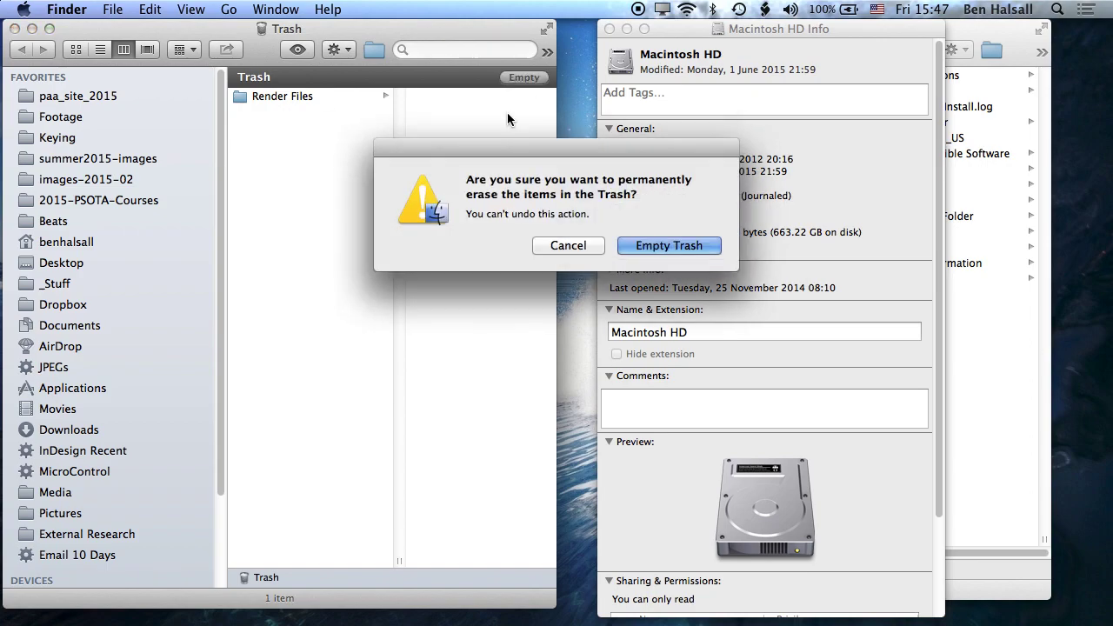
click(648, 247)
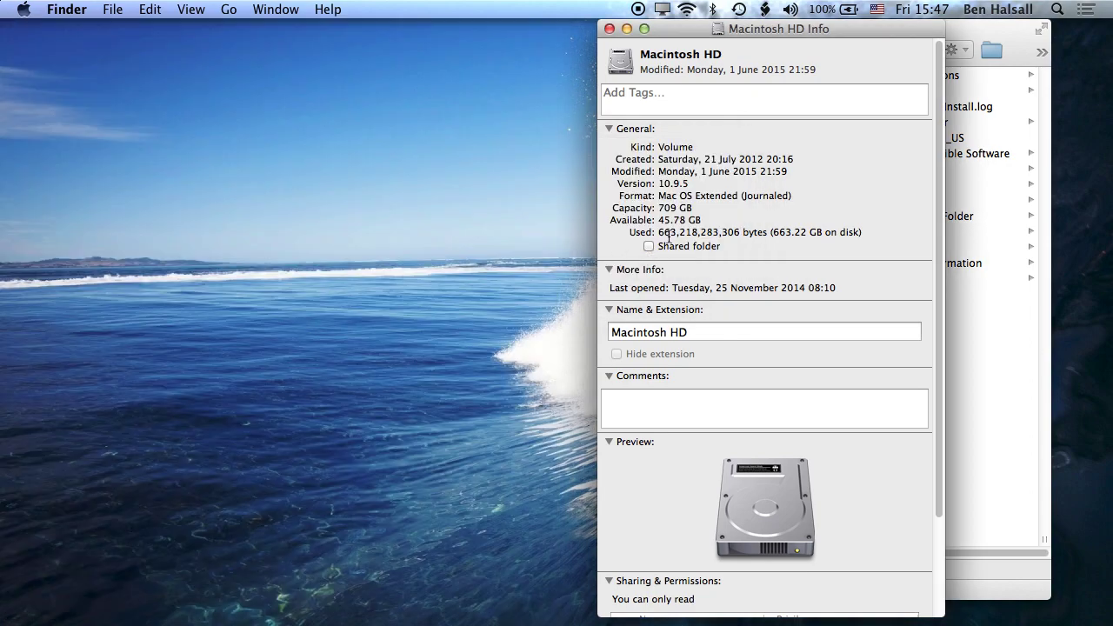